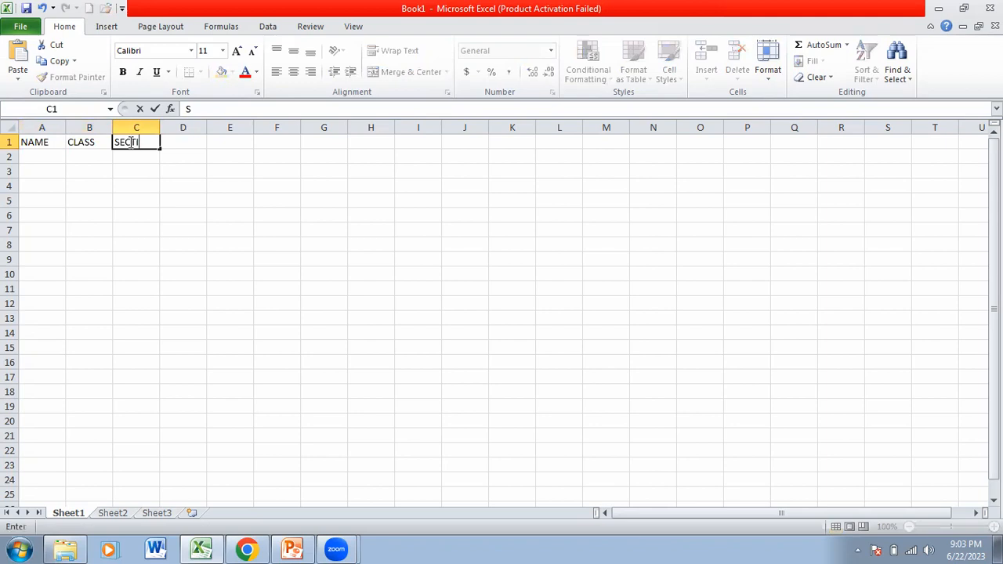
Step: Add the header NAME in cell D1 and FEE PAID in cell E1
left_click(174, 144)
type("NAME")
left_click(218, 142)
type("FEE PAID")
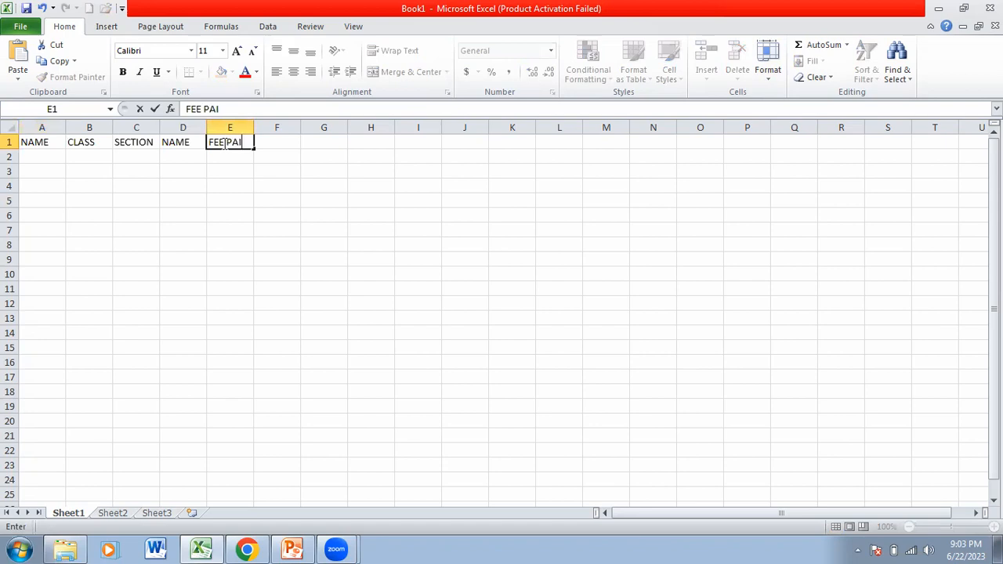
left_click(240, 215)
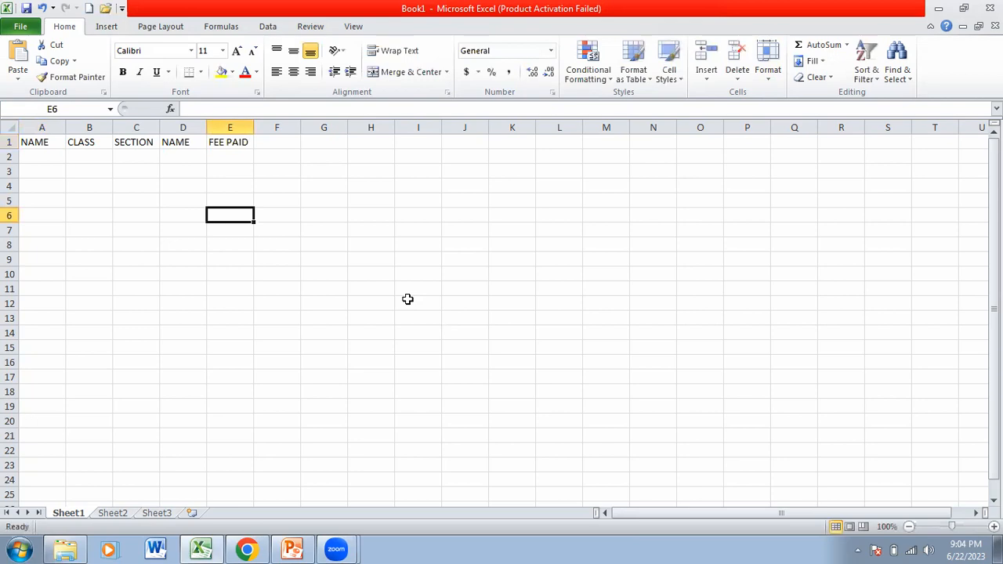
Step: Set the header cells A1:E1 to the Aharoni font at size 10
left_click(41, 157)
left_click(46, 141)
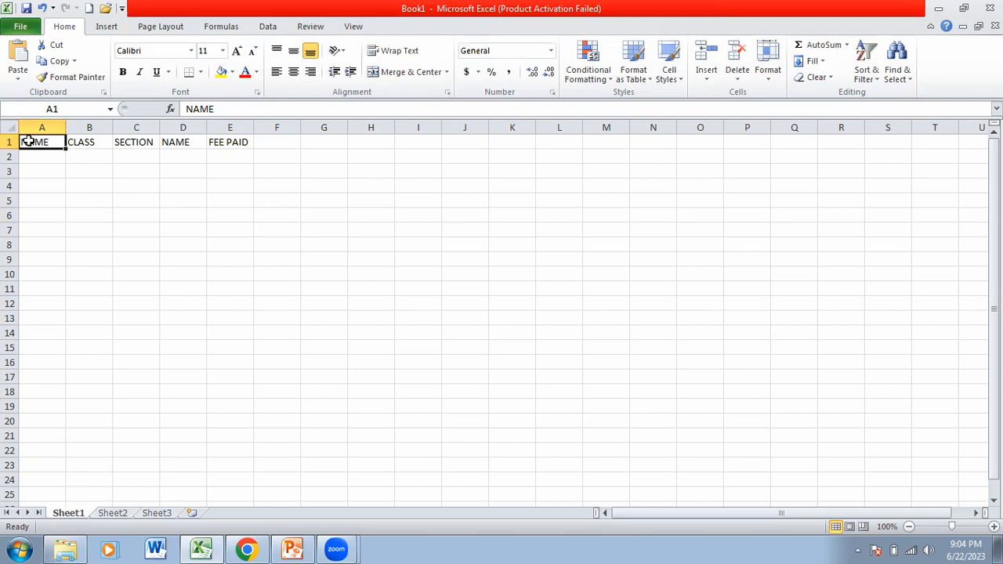
left_click_drag(28, 142, 232, 142)
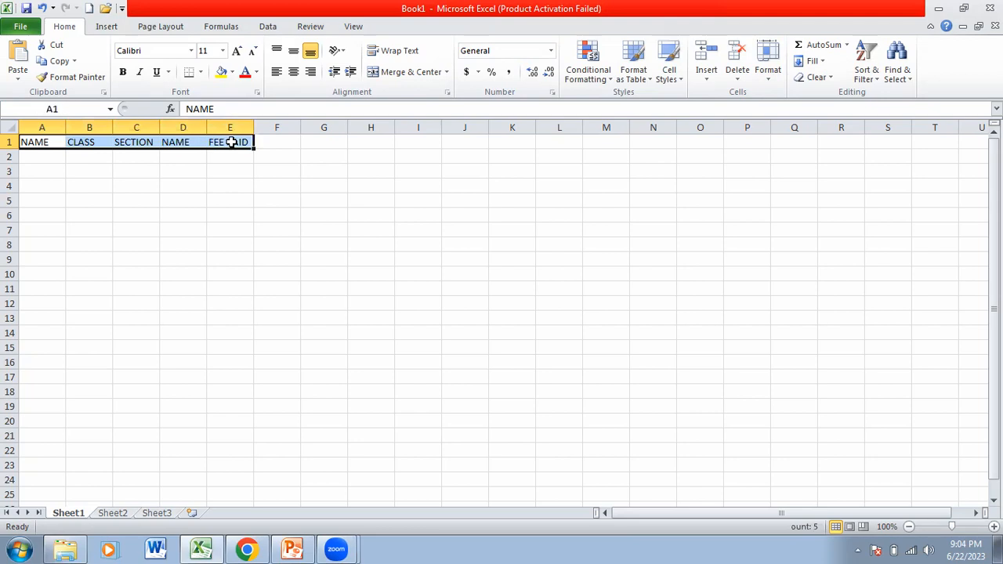
left_click(190, 52)
left_click(179, 153)
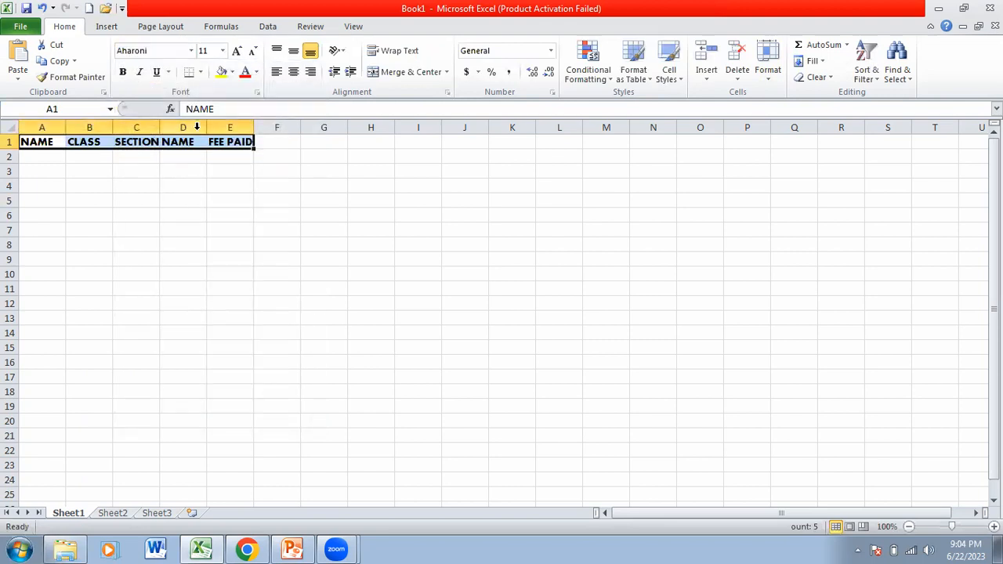
left_click(223, 52)
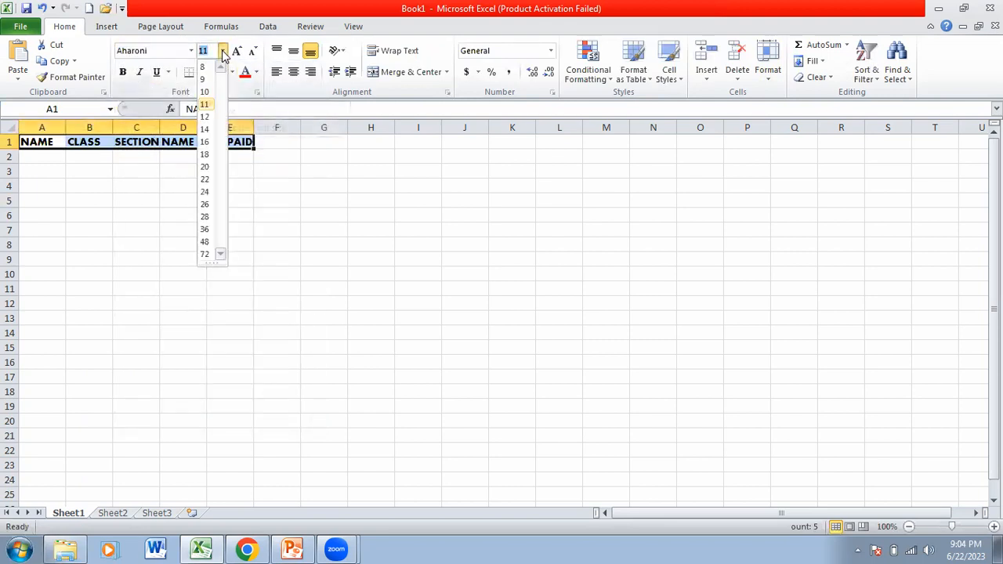
left_click(215, 92)
Step: Make the headers in A1:E1 bold and underlined, and centre them both vertically and horizontally
left_click(123, 72)
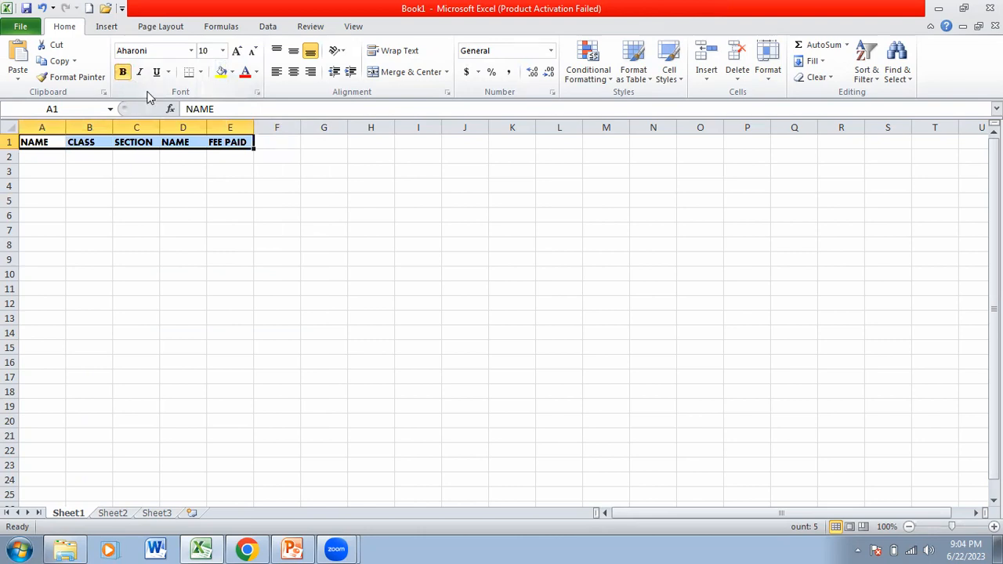
left_click(156, 73)
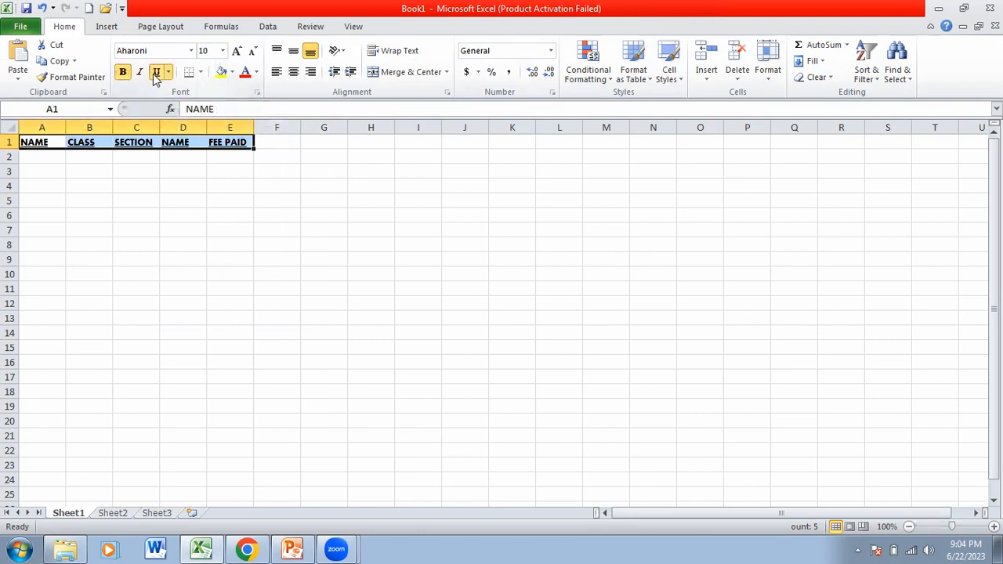
left_click(292, 55)
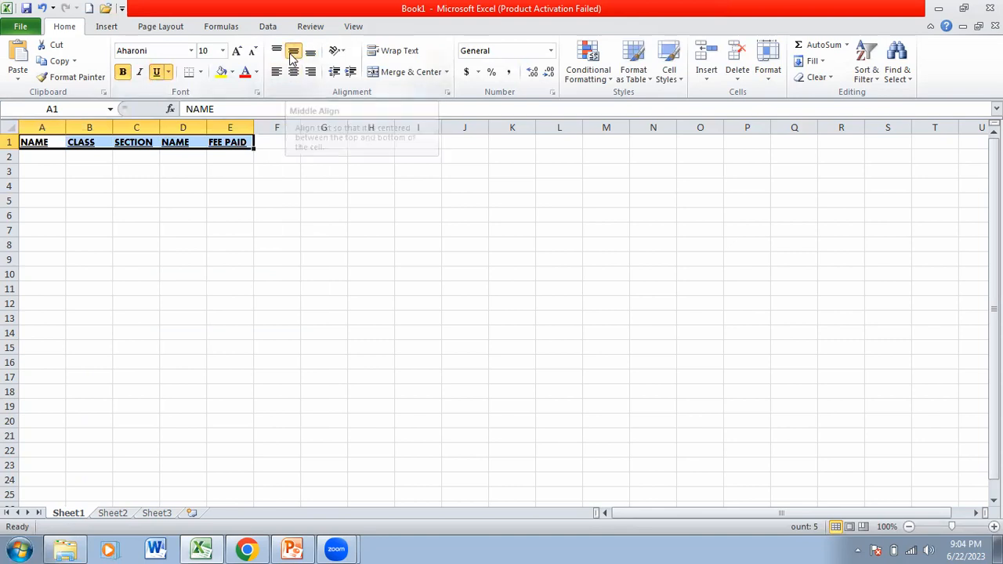
left_click(293, 73)
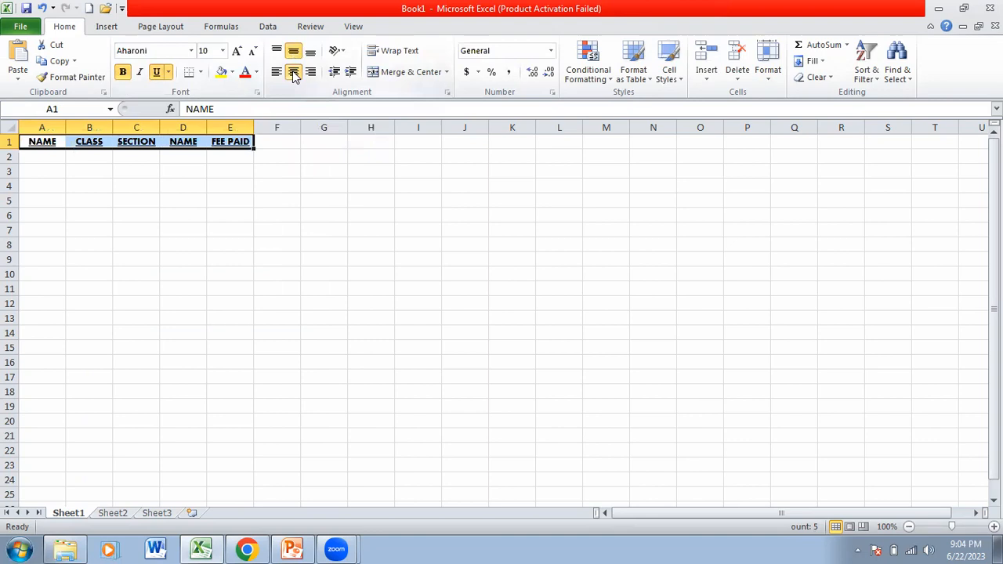
Step: Give the header cells A1:E1 a yellow fill and a black font colour
left_click(233, 72)
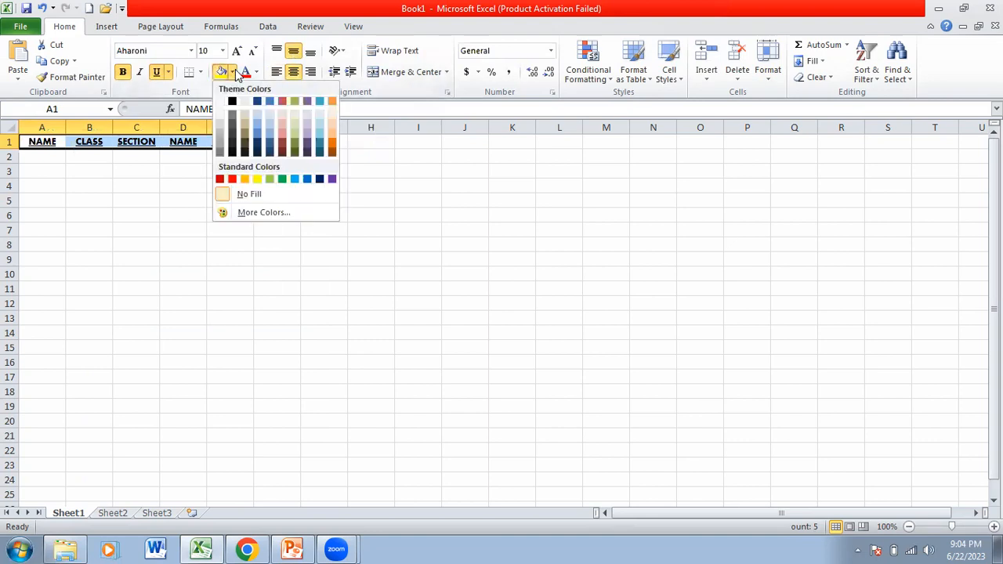
left_click(258, 178)
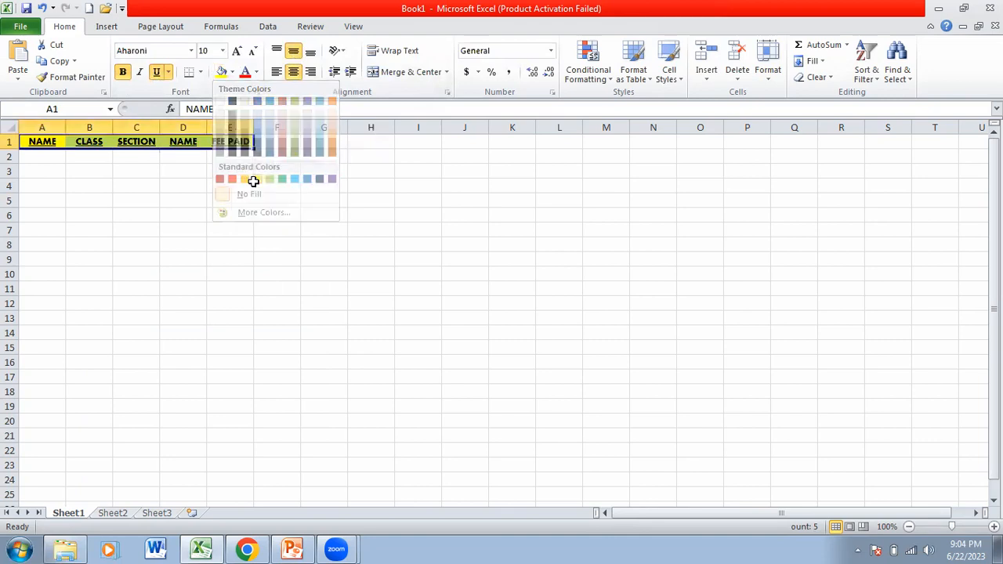
left_click(257, 72)
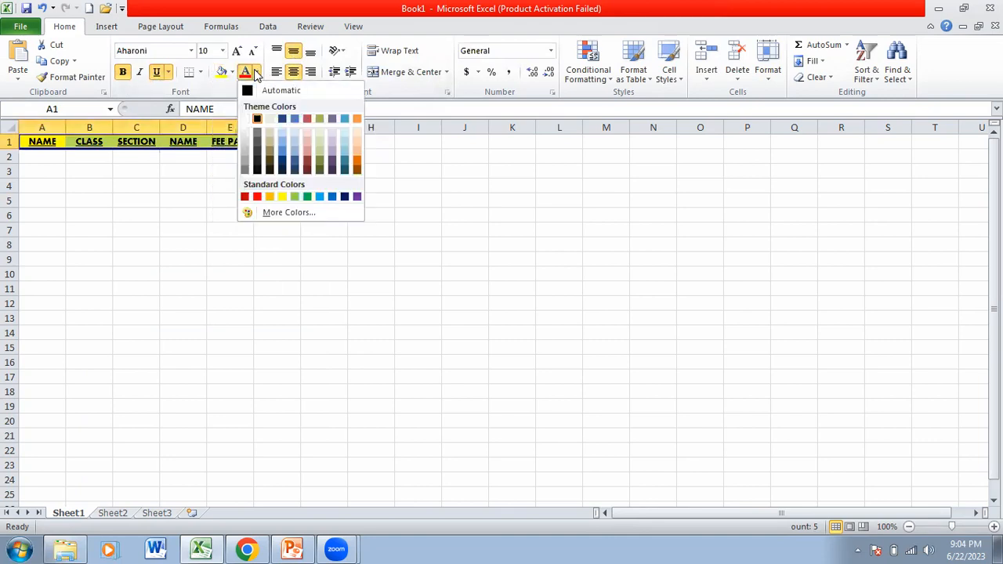
left_click(257, 120)
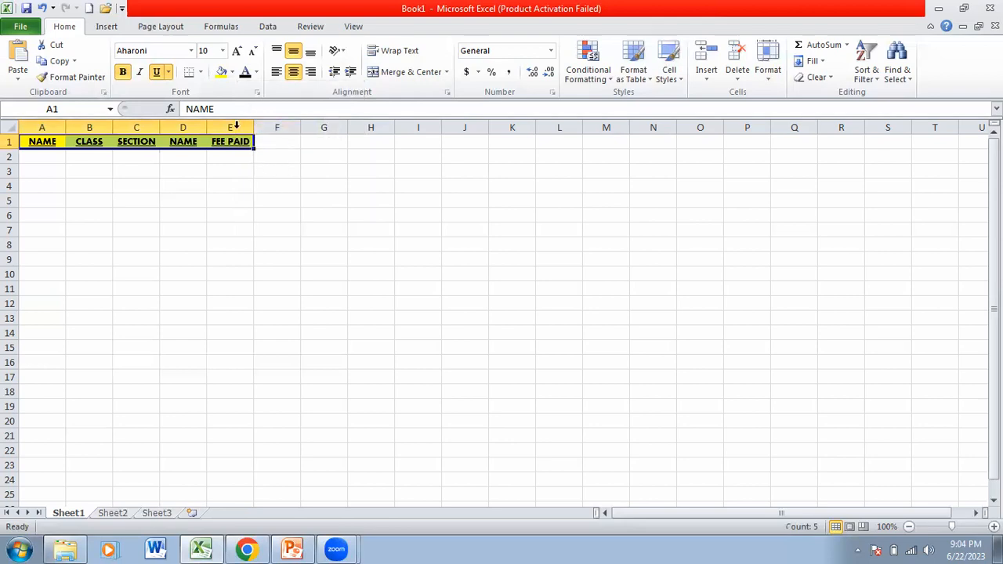
Step: Apply All Borders to the header cells A1:E1
left_click(202, 72)
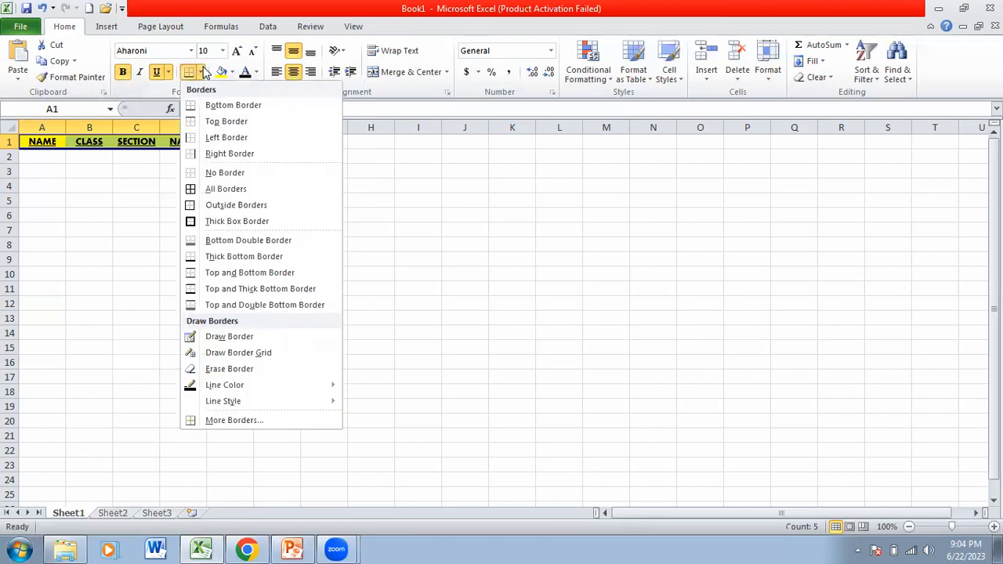
left_click(218, 195)
left_click(200, 227)
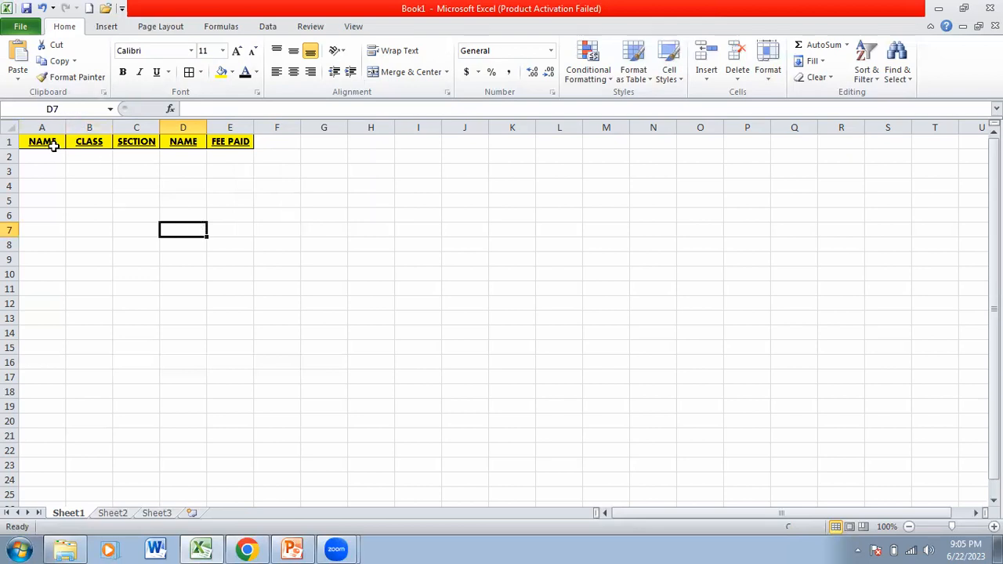
left_click(243, 184)
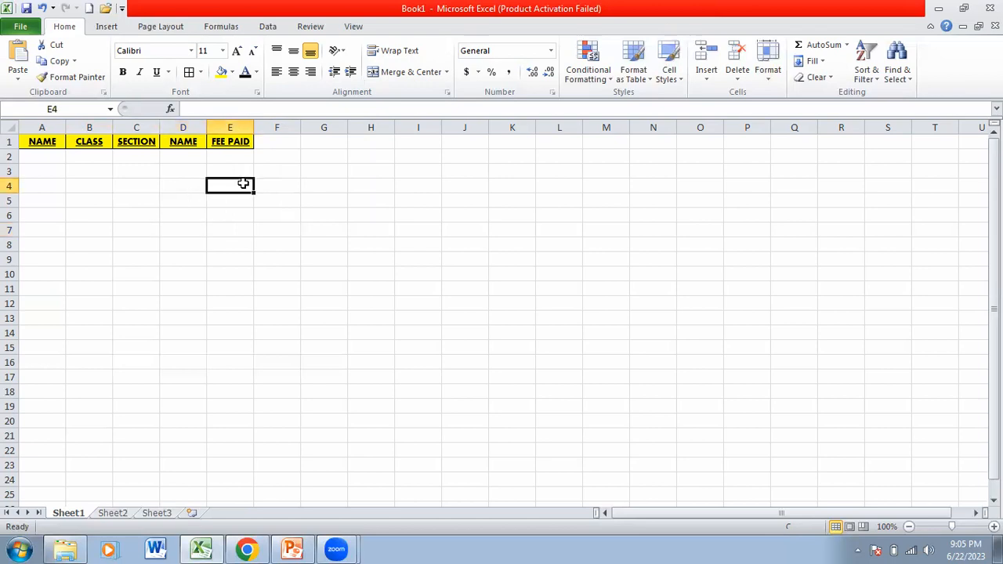
Step: Increase the height of header row 1 to about three and a half times the default row height
left_click(43, 169)
left_click(34, 142)
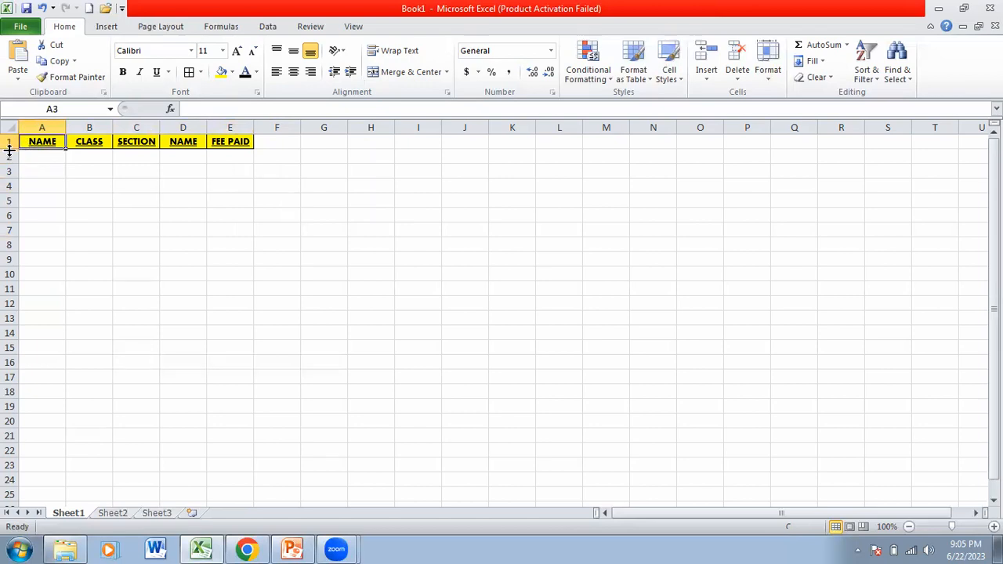
left_click_drag(9, 149, 8, 186)
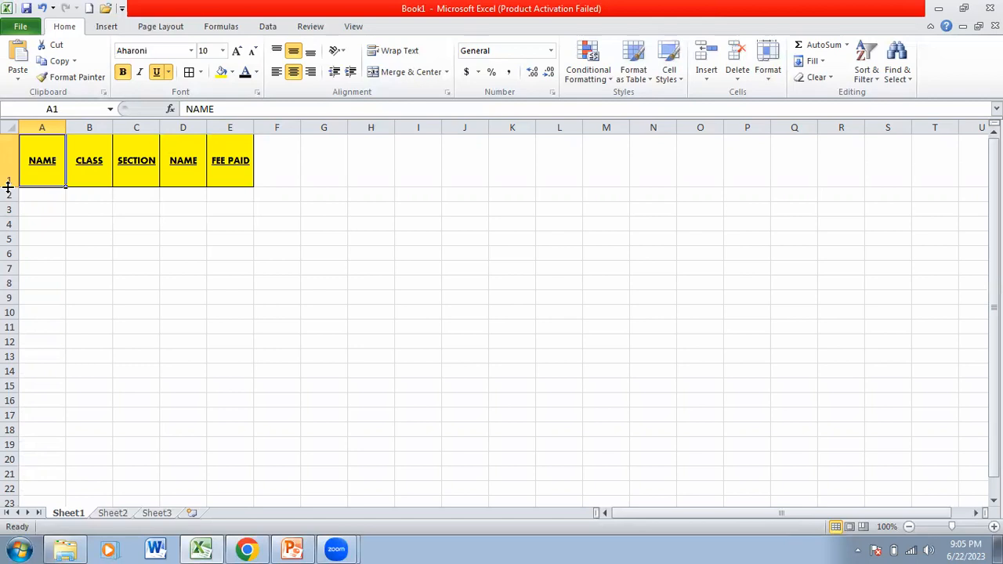
left_click(193, 162)
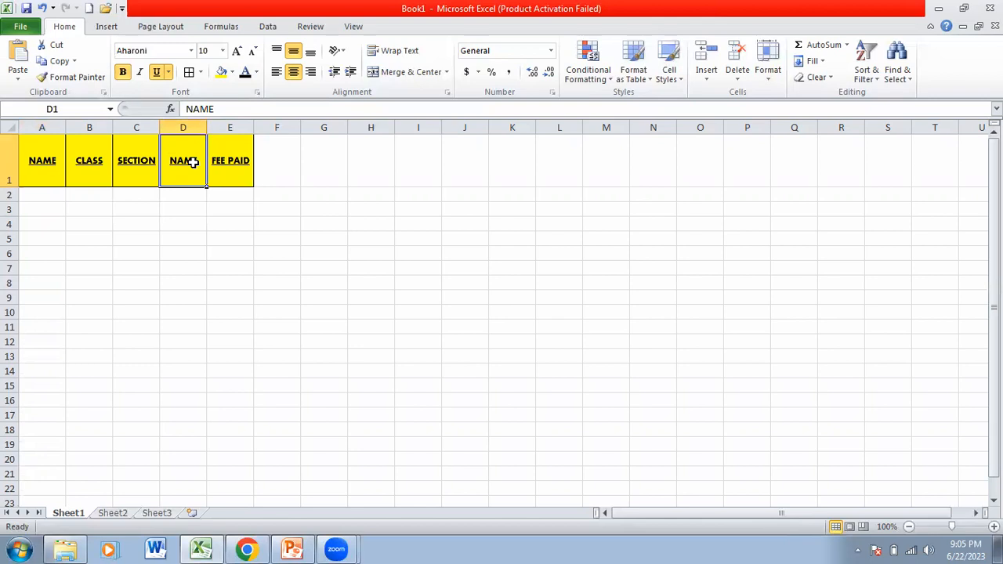
Step: Replace the header in cell A1 with S.No. and the one in cell B1 with NAME
left_click(43, 163)
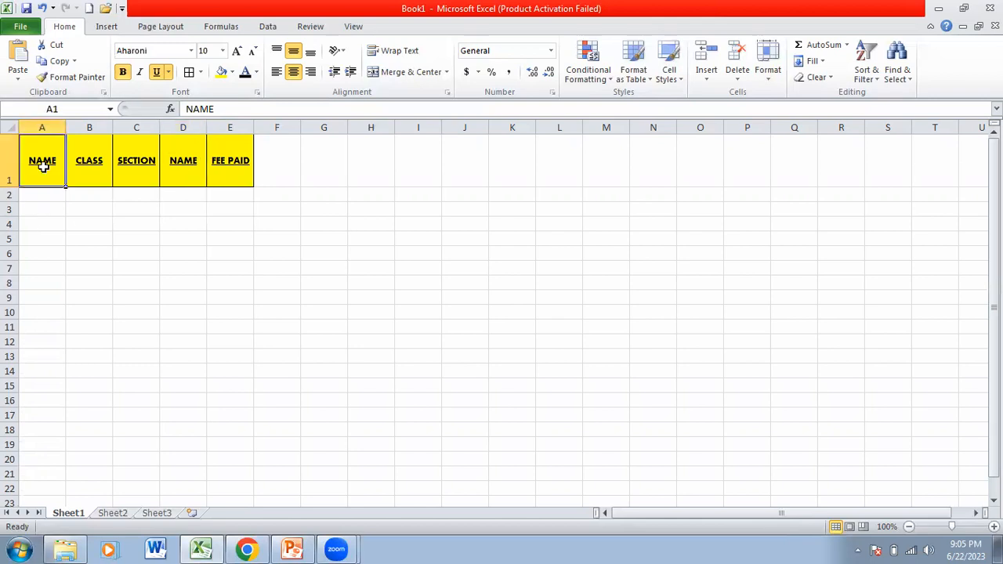
type("S.No.")
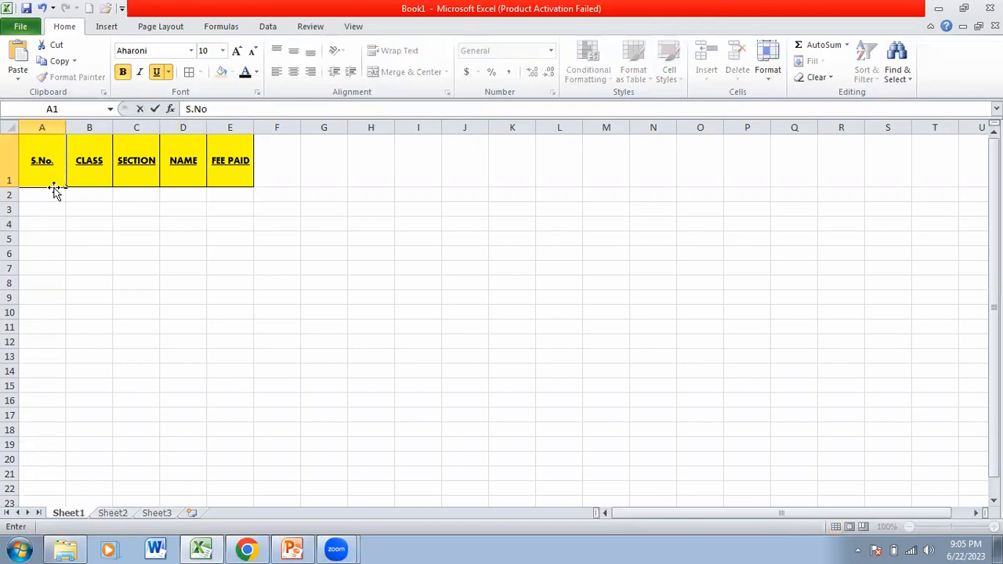
left_click(78, 237)
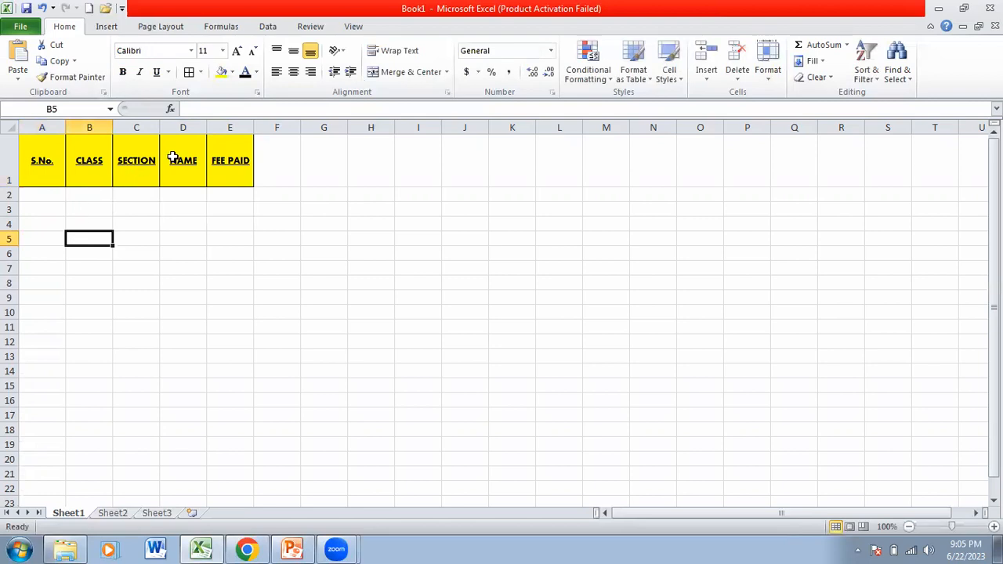
left_click(92, 158)
type("Name")
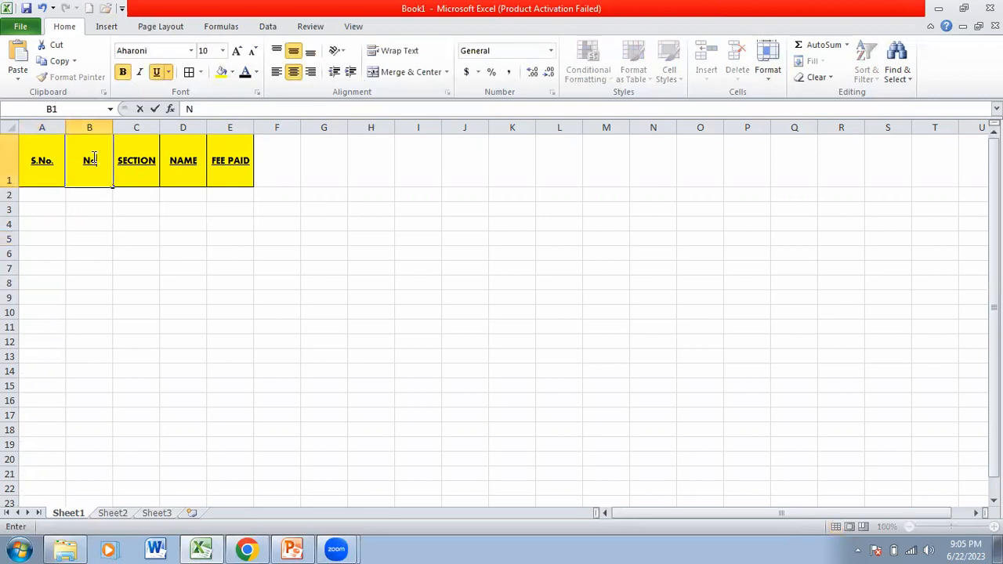
key("BackSpace")
key("BackSpace")
key("BackSpace")
type("AME")
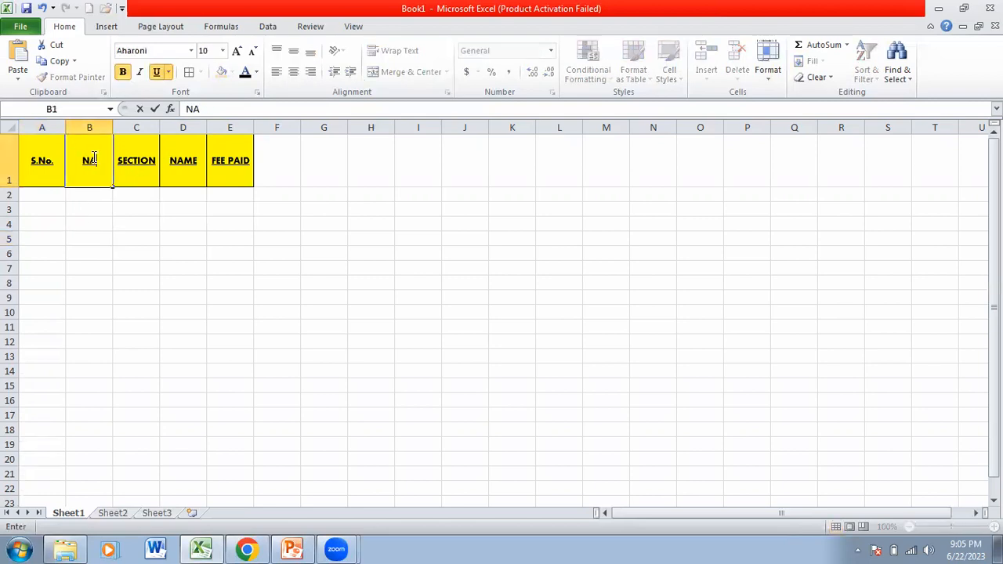
Step: Replace the header in cell C1 with CLASS and the one in cell D1 with SECTION
left_click(127, 159)
type("CLASS")
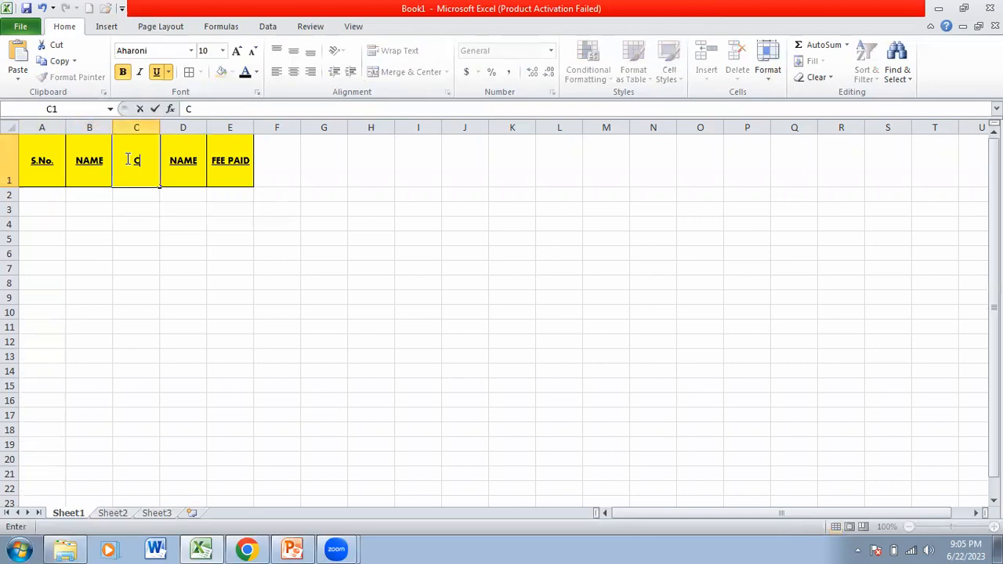
left_click(183, 157)
type("SECTION")
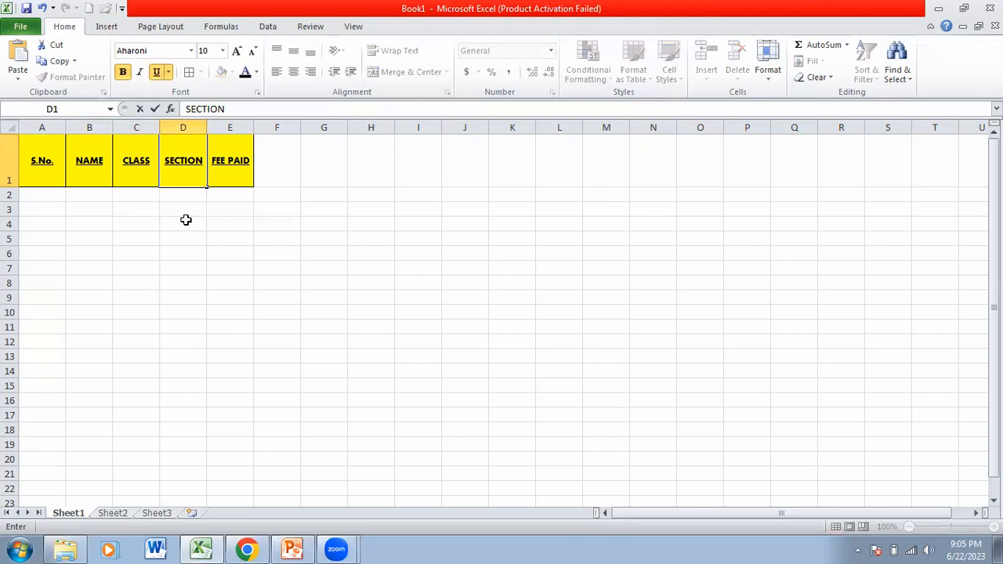
left_click(185, 220)
Step: Adjust the table's column widths, narrowing the S.No. column and widening the NAME and FEE PAID columns
left_click(55, 192)
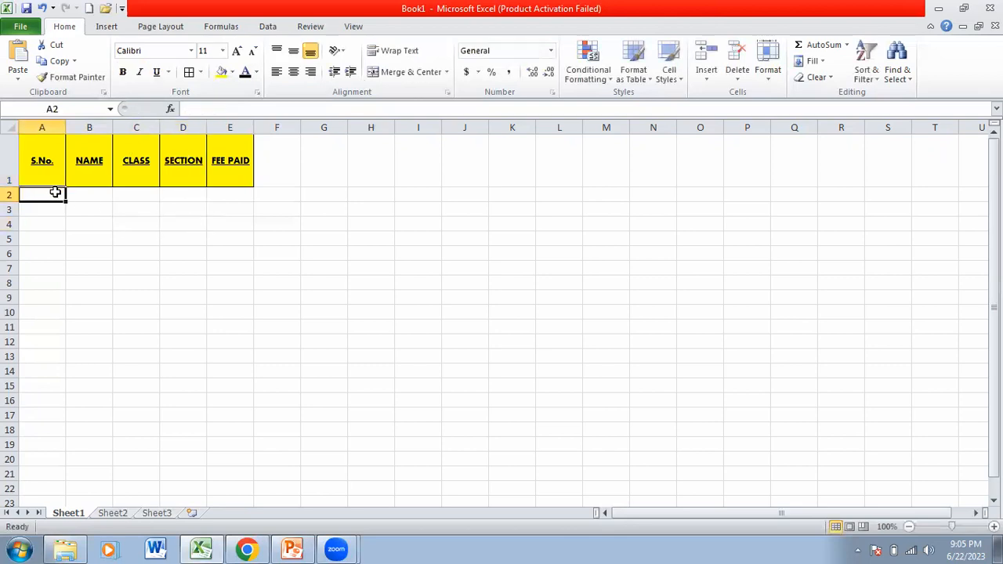
left_click(228, 192)
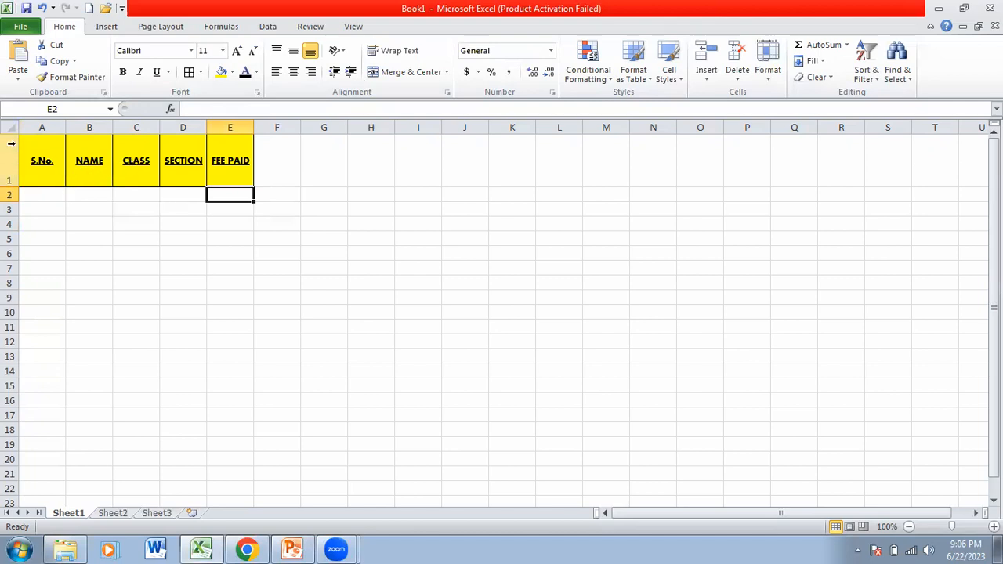
left_click_drag(64, 128, 215, 130)
left_click_drag(309, 127, 359, 127)
left_click(381, 272)
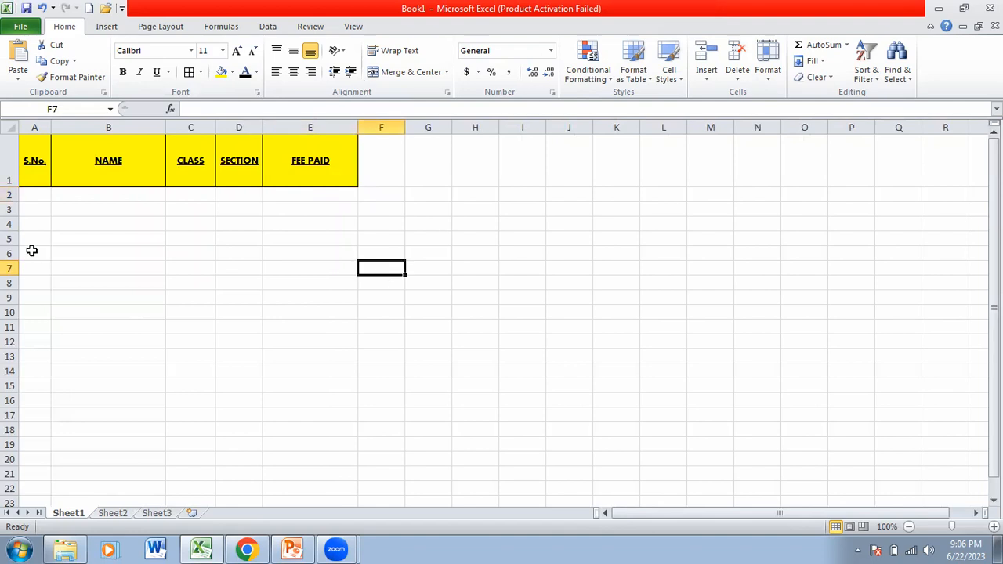
Step: Enter the serial numbers 1 to 5 down the S.No. column in cells A2:A6
left_click(32, 196)
type("1")
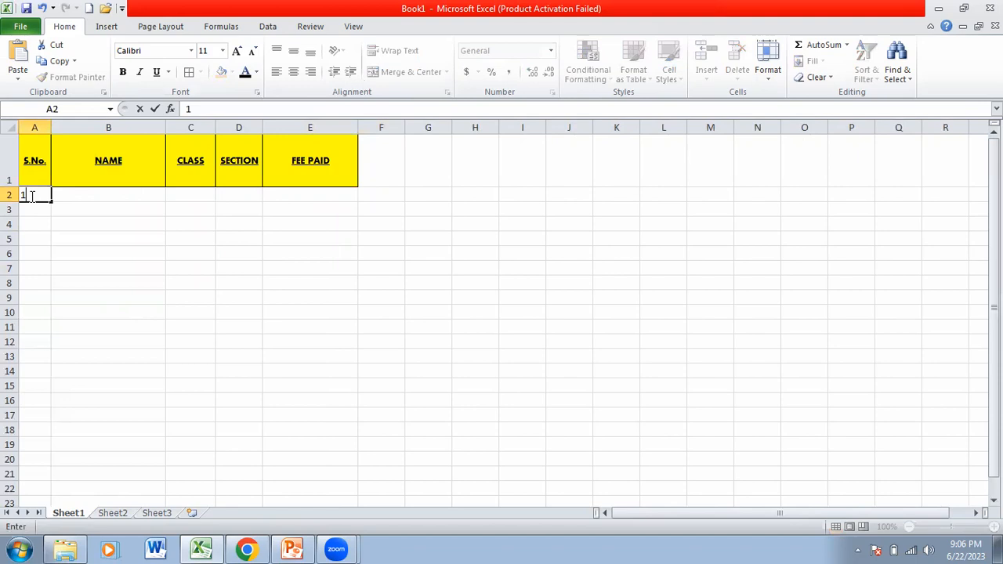
key("Return")
type("2")
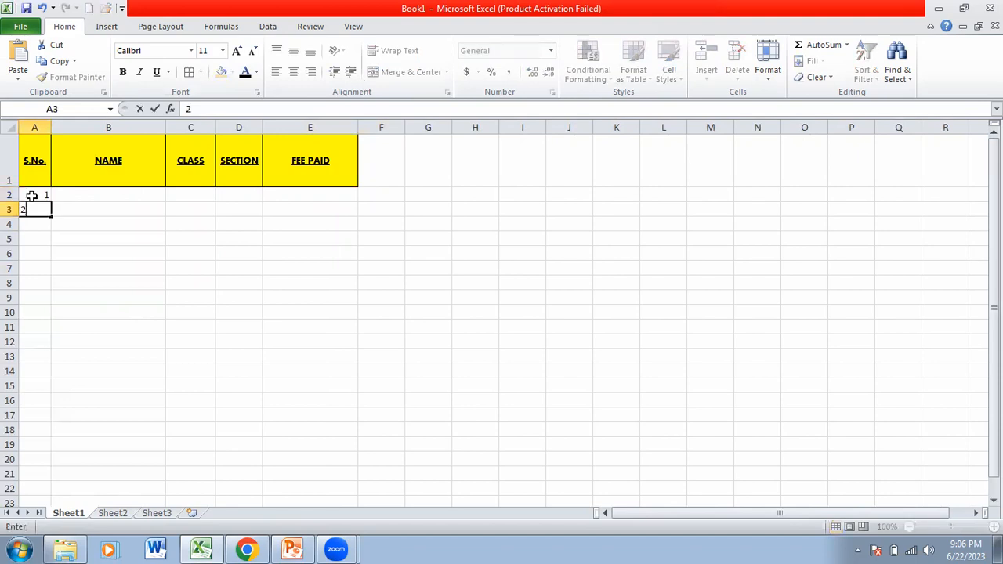
key("Return")
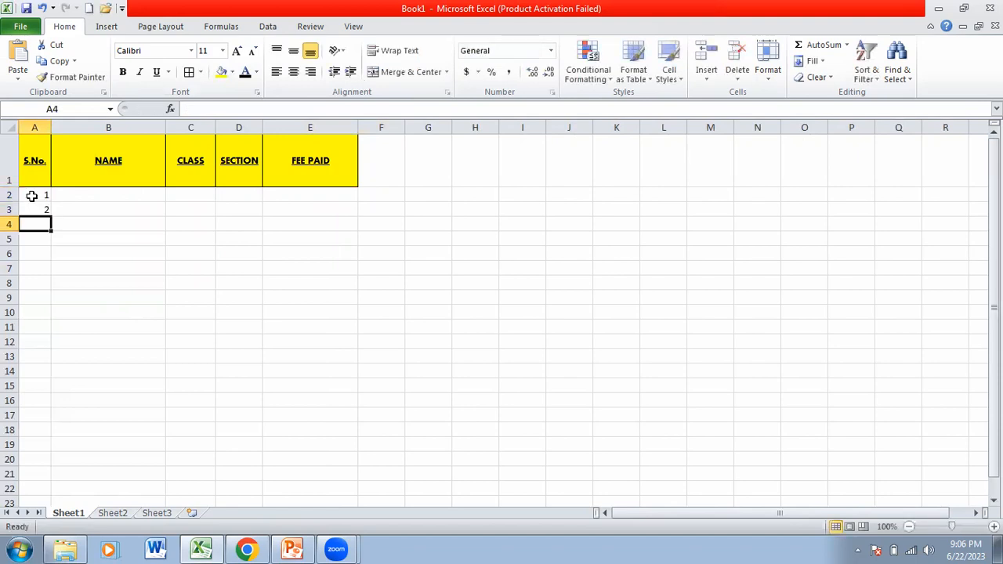
type("3")
key("Return")
type("4")
key("Return")
type("5")
key("Return")
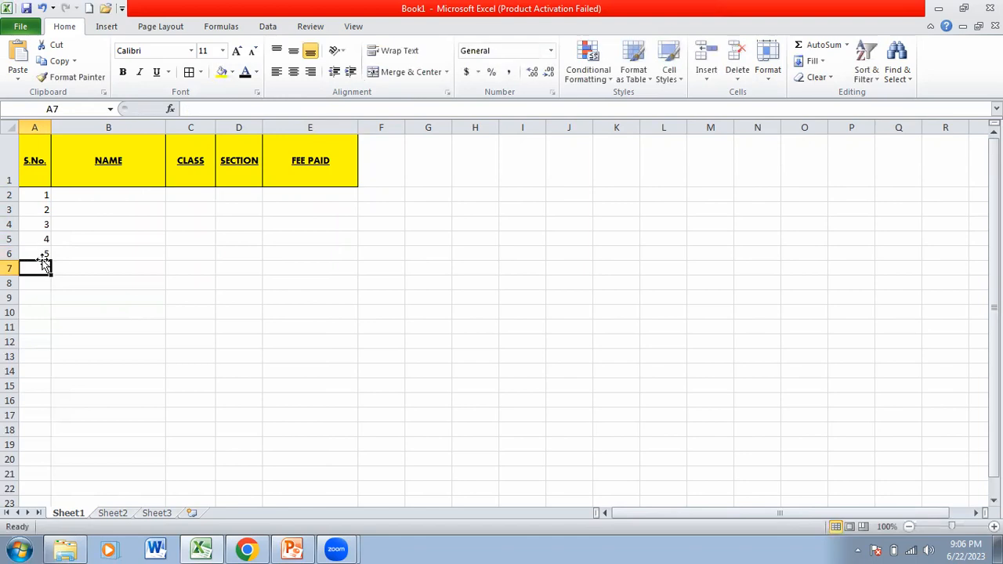
left_click(94, 194)
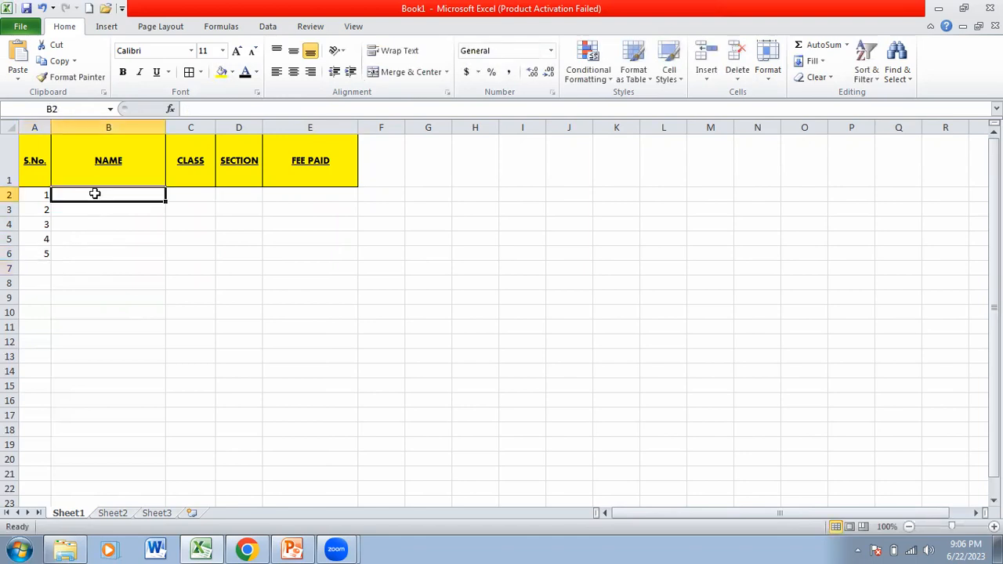
Step: Enter the five students' first names down the NAME column in cells B2:B6
type("Ali")
key("Return")
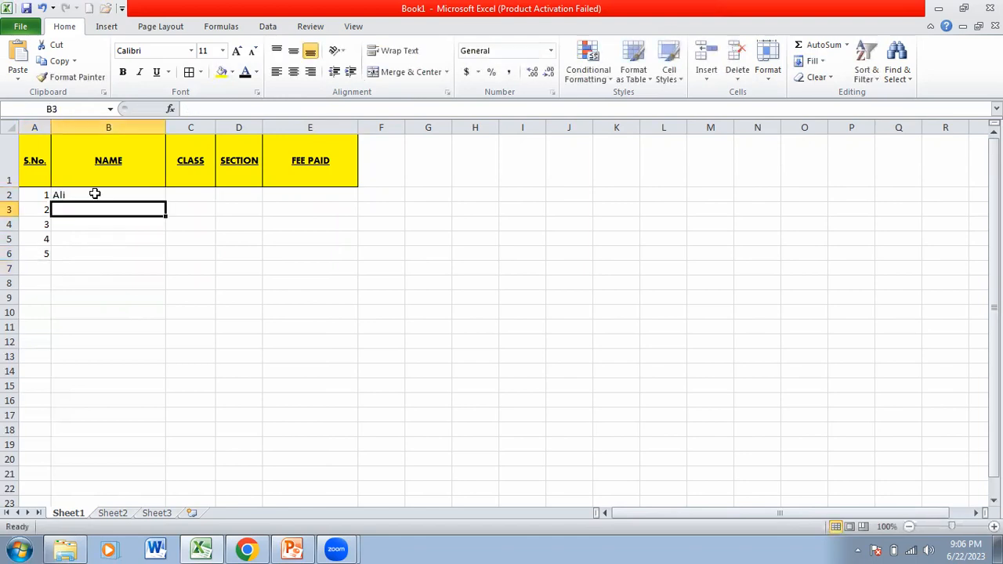
type("Hamz")
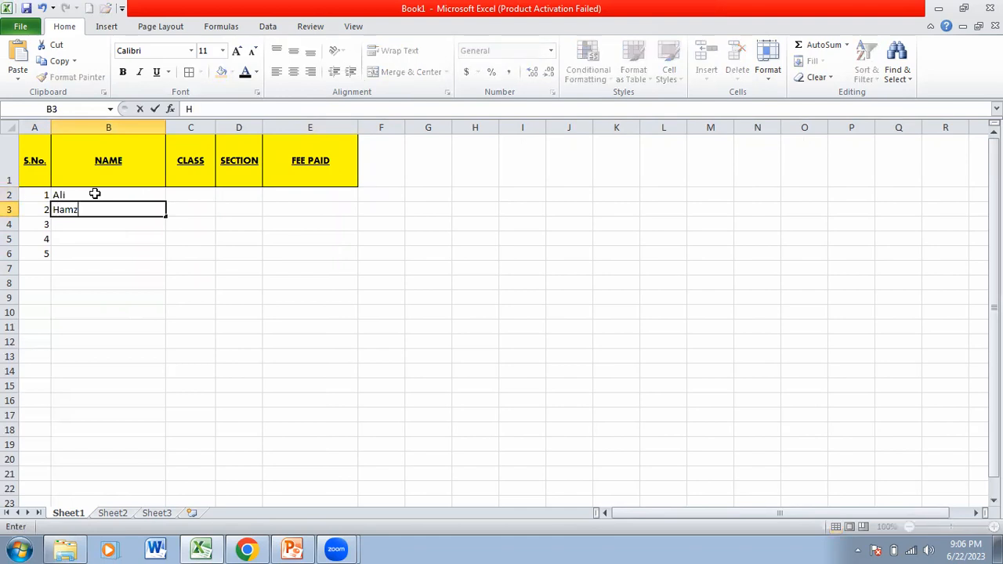
type("a")
key("Return")
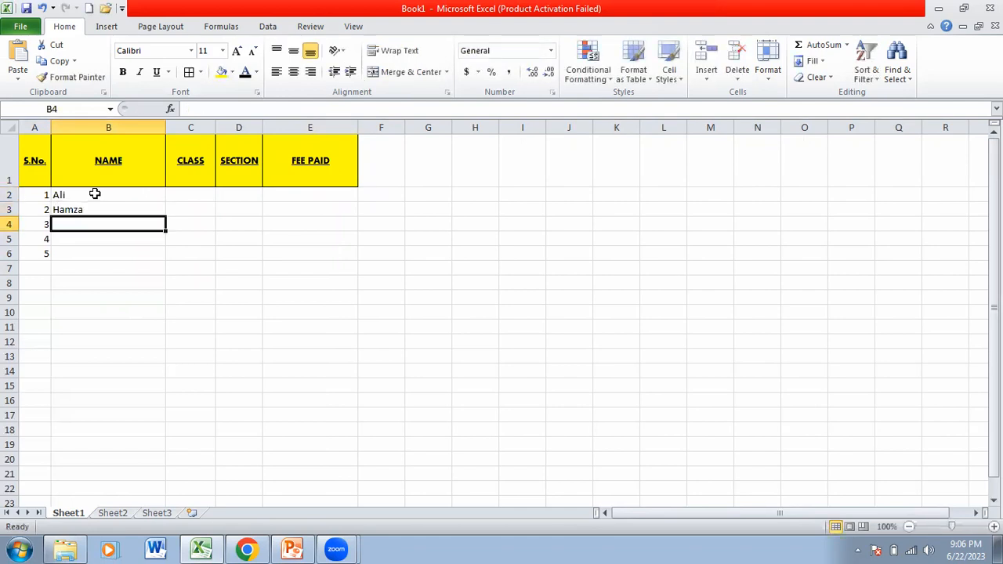
type("Atif")
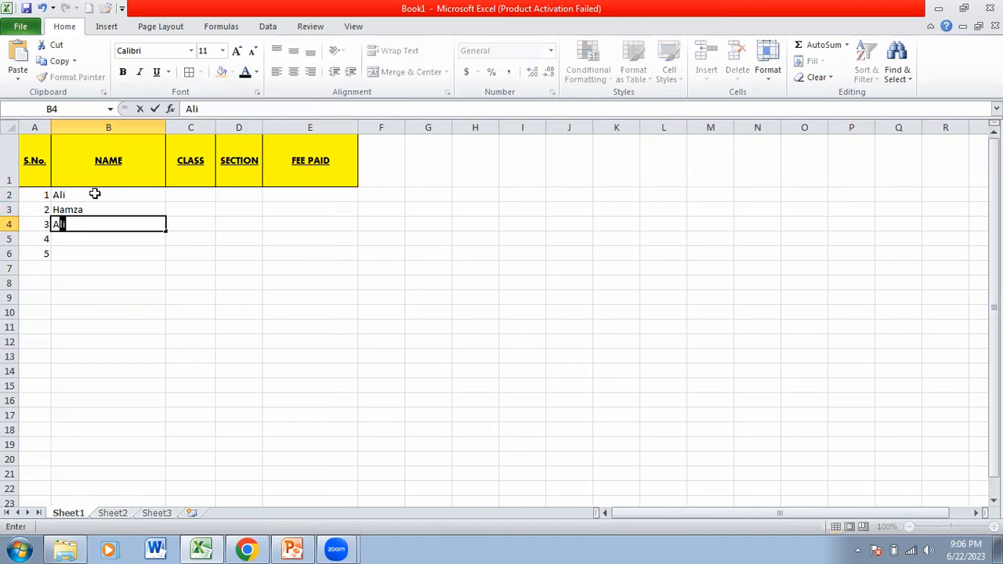
key("Return")
type("Hasim")
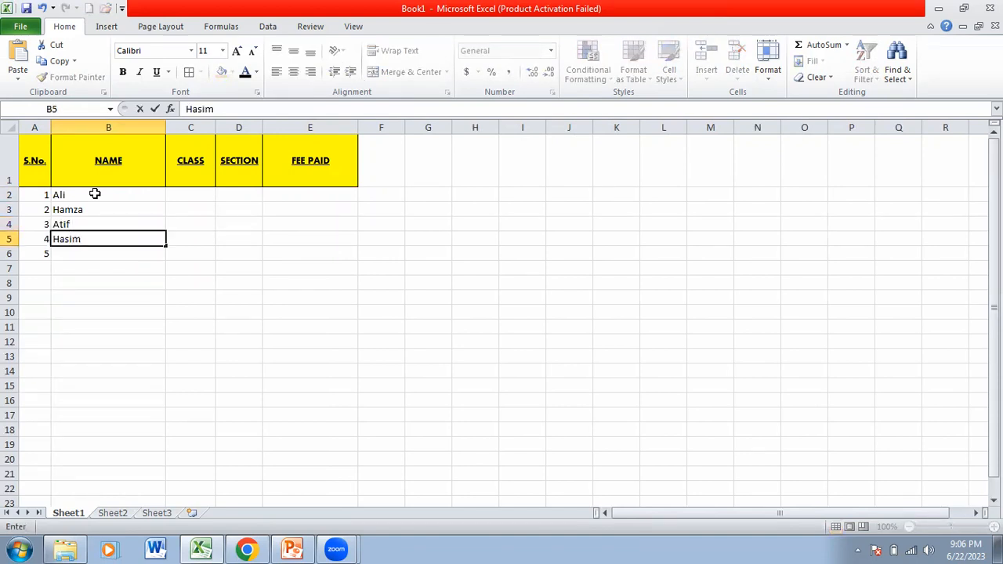
key("Return")
type("Sheryar")
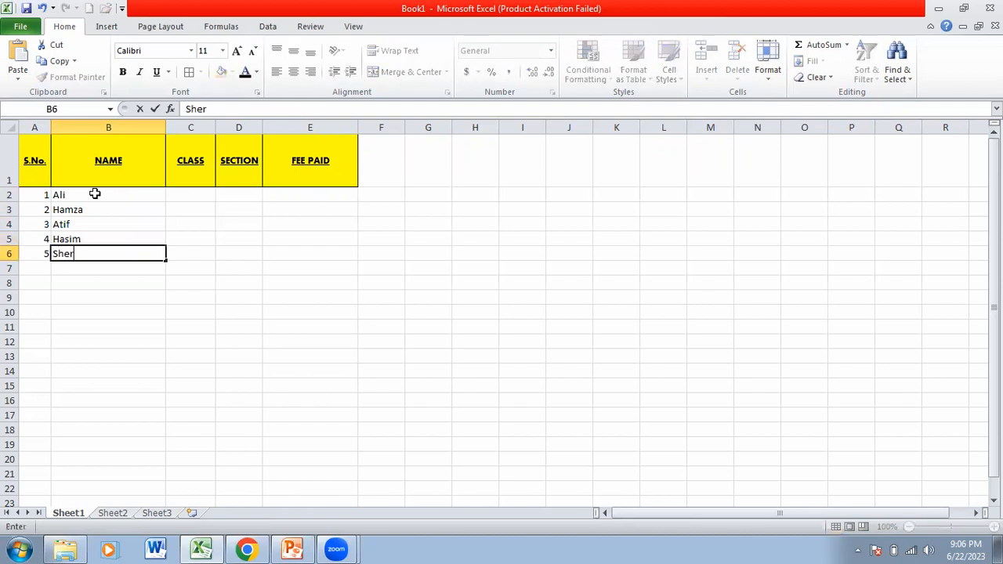
Step: Enter the classes 4A, 5A, 6A, 7B and 9A down the CLASS column in cells C2:C6
left_click(178, 192)
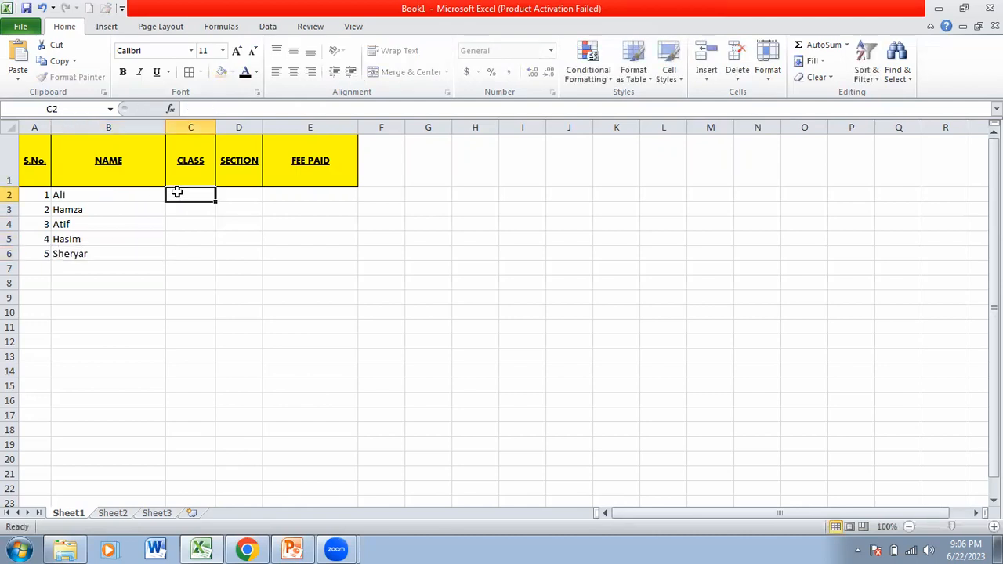
type("4A")
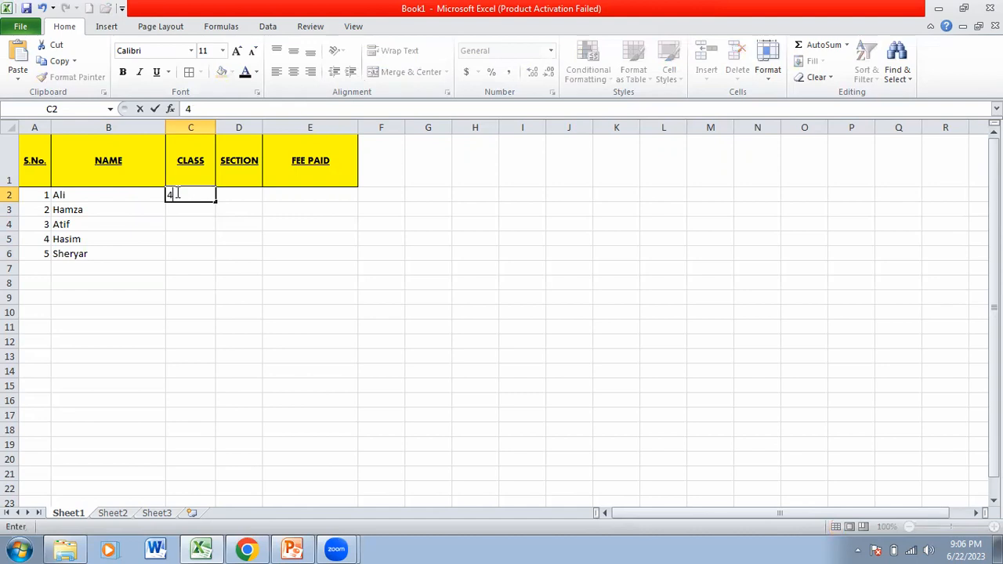
left_click(179, 207)
type("5A")
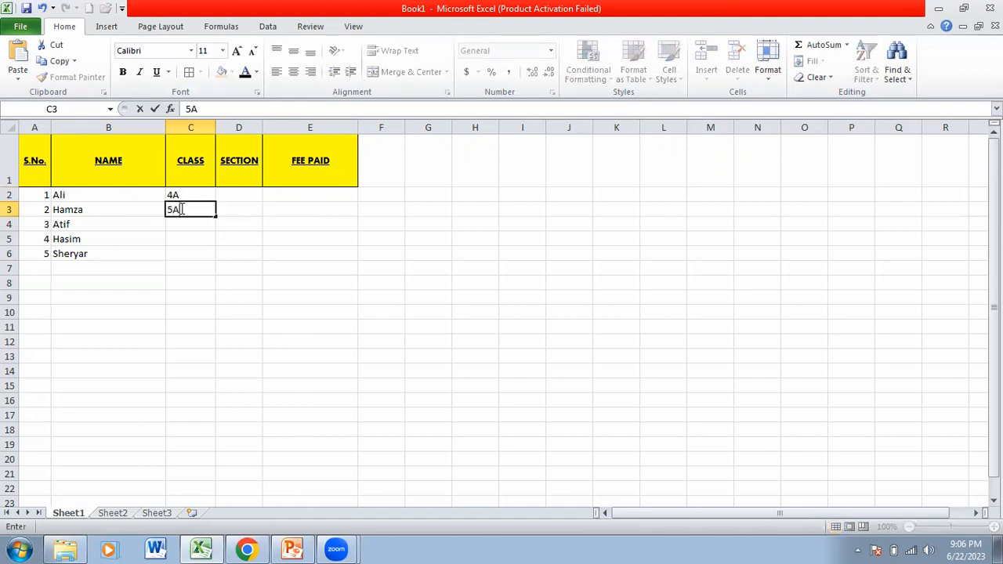
left_click(185, 228)
type("6A")
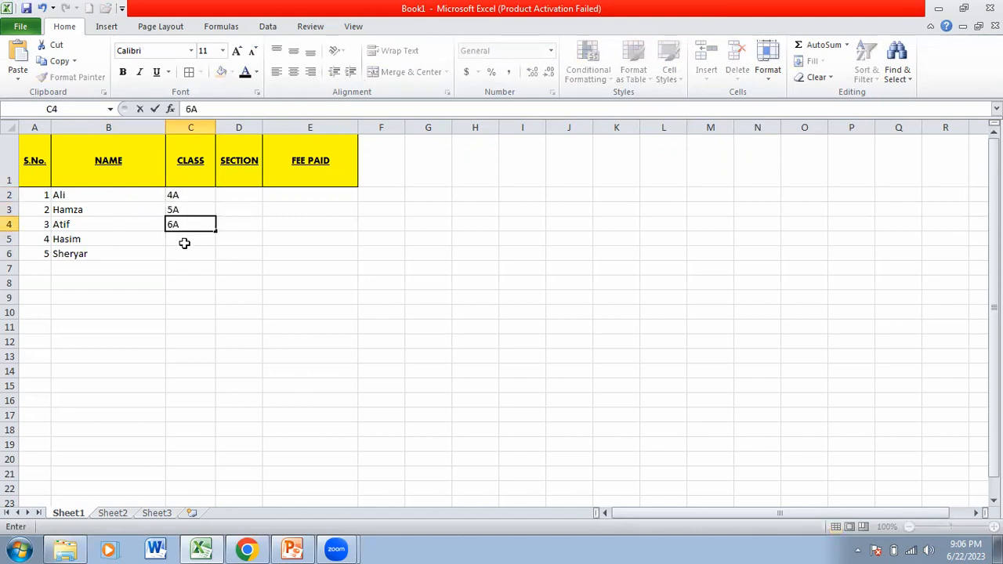
left_click(186, 240)
type("7B")
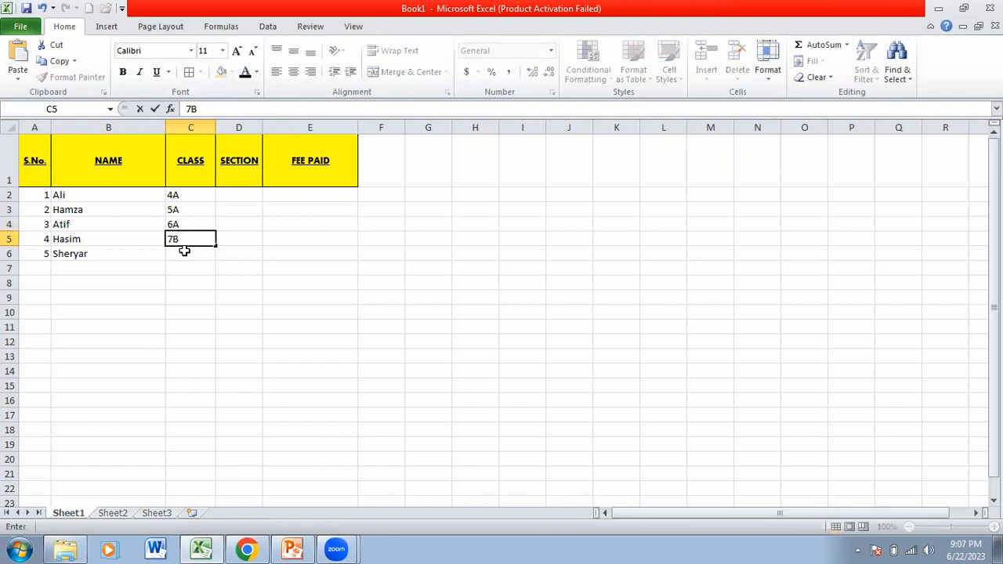
left_click(185, 252)
type("9")
type("5")
key("BackSpace")
type("A")
left_click(233, 194)
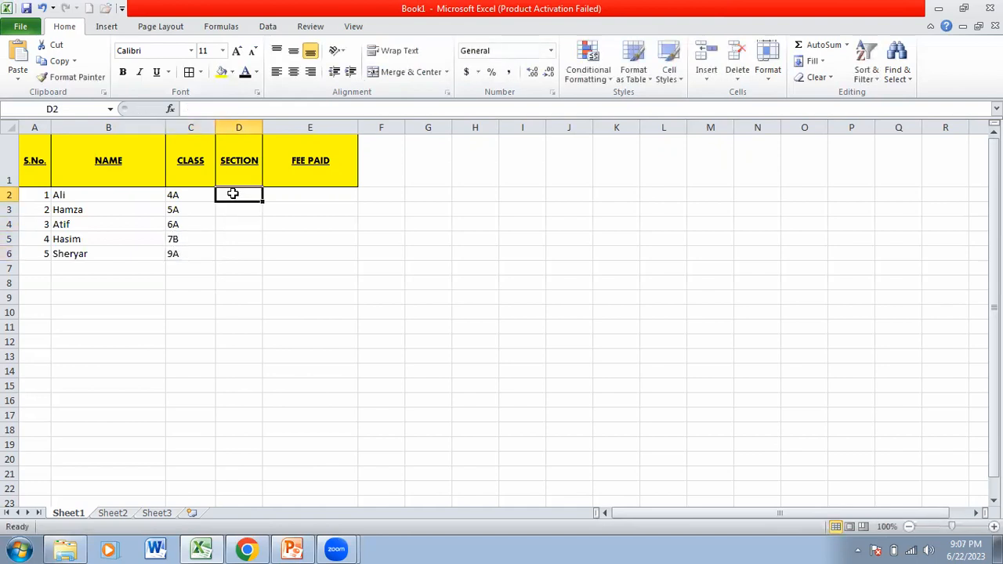
Step: Replace the CLASS entries in cells C2:C6 with the plain numbers 4, 5, 6, 7 and 9
left_click(193, 196)
type("4")
key("Return")
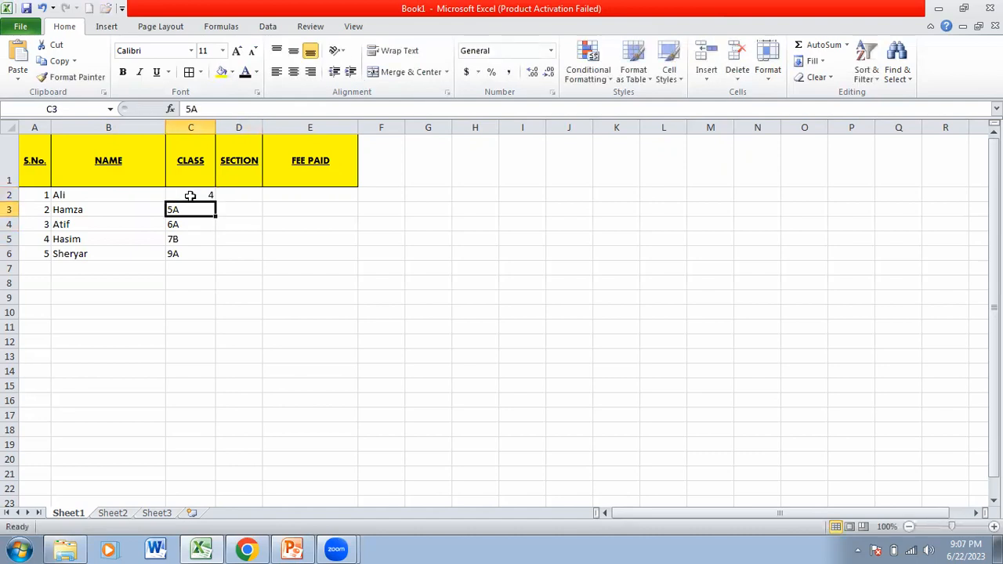
type("5")
key("Return")
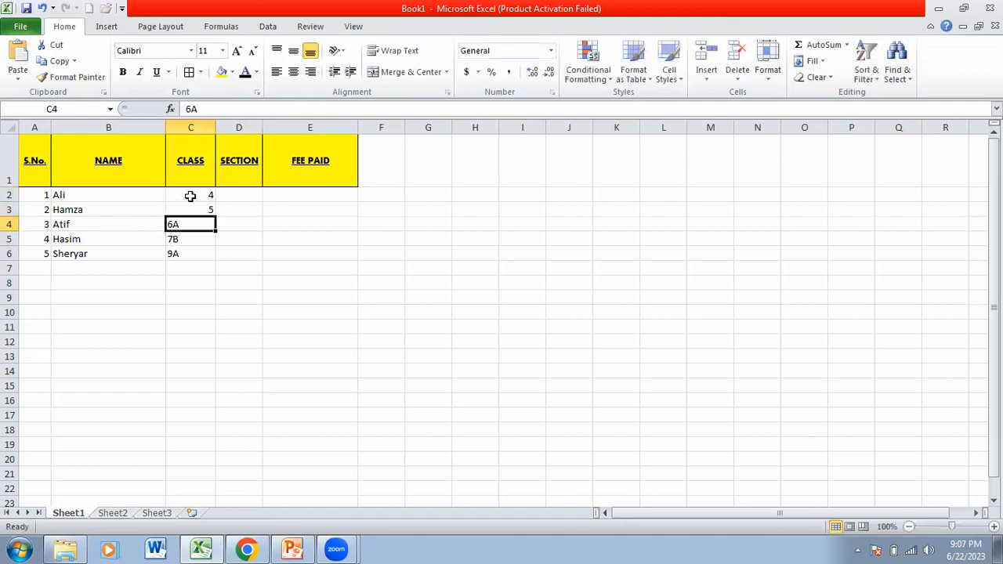
type("6")
key("Return")
type("7")
key("Return")
type("9")
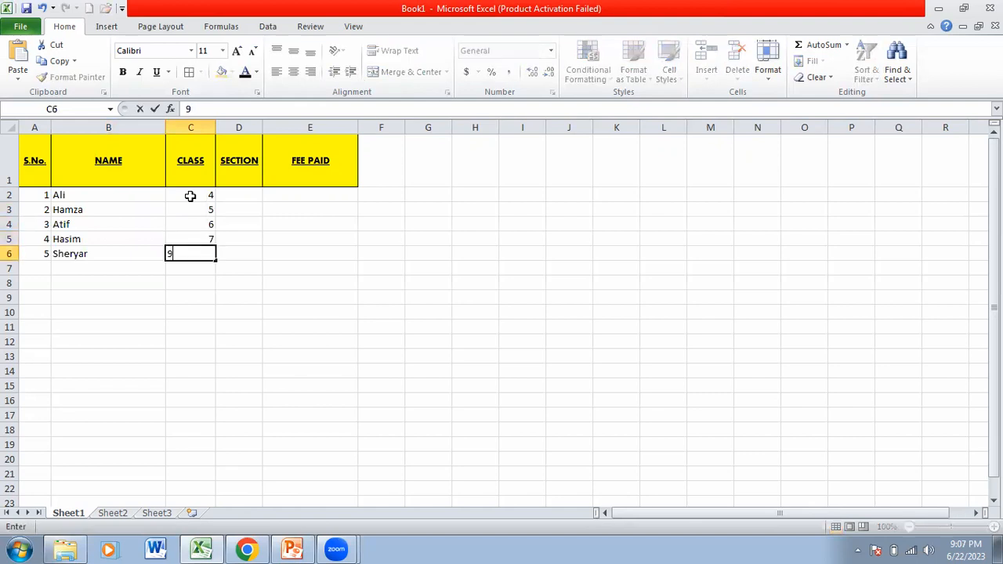
Step: Enter the sections A, A, B, A and C down the SECTION column in cells D2:D6
left_click(233, 195)
type("A")
key("Return")
type("A")
key("Return")
type("B")
key("Return")
type("A")
key("Return")
type("C")
Step: Enter March 2023 in FEE PAID cells E2 and E3, and June-2023 in cell E4
left_click(281, 196)
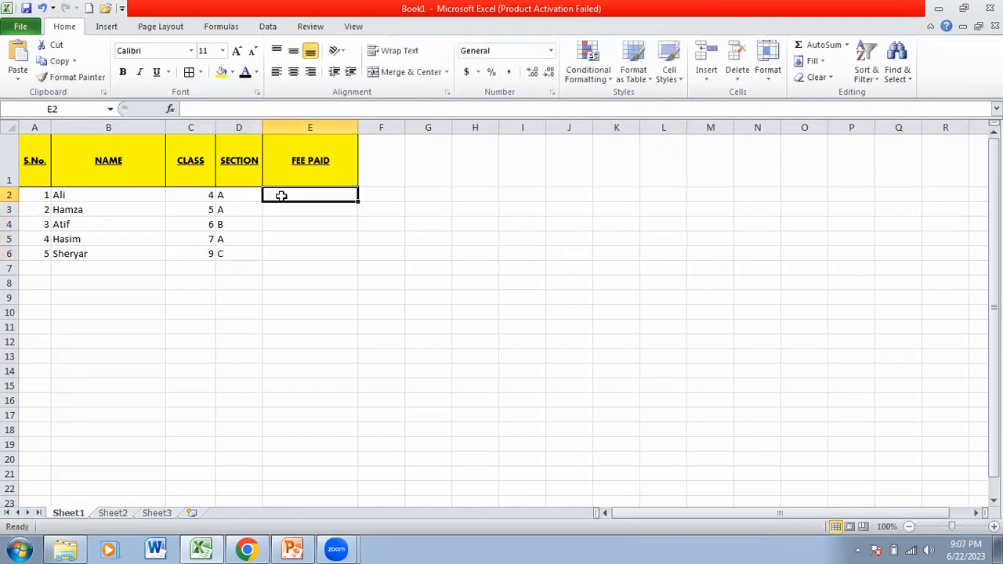
type("March 2023")
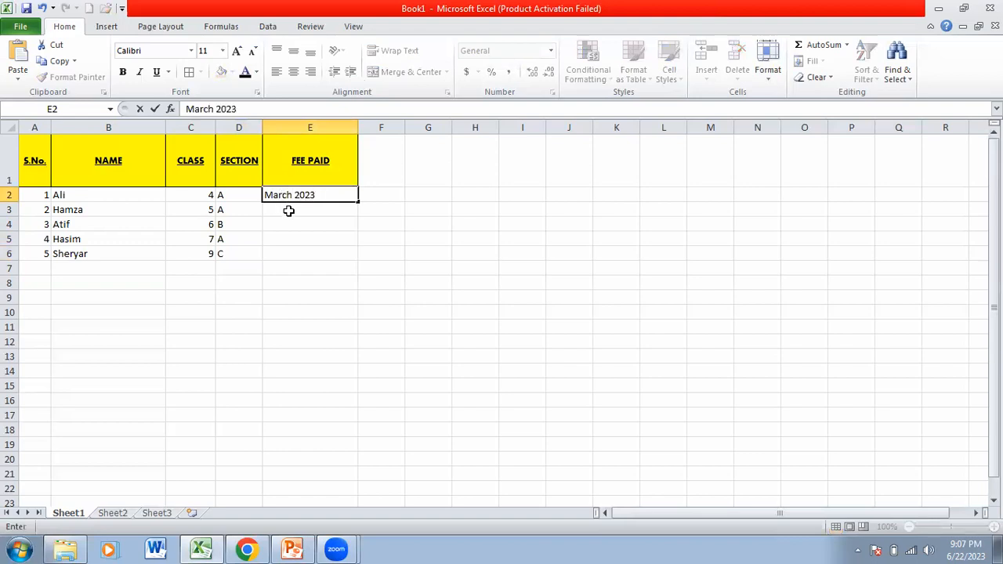
left_click(288, 210)
type("march -2023")
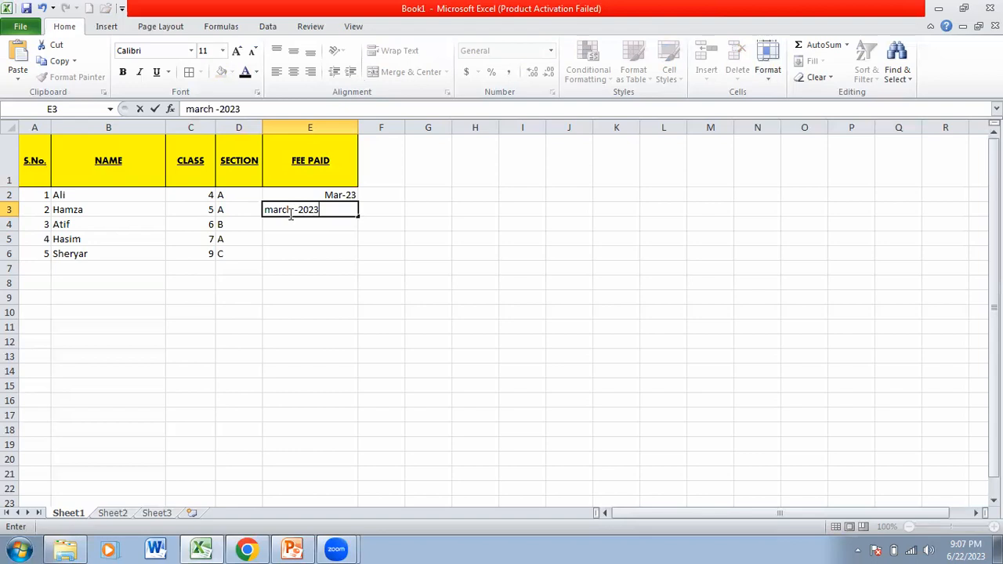
key("Return")
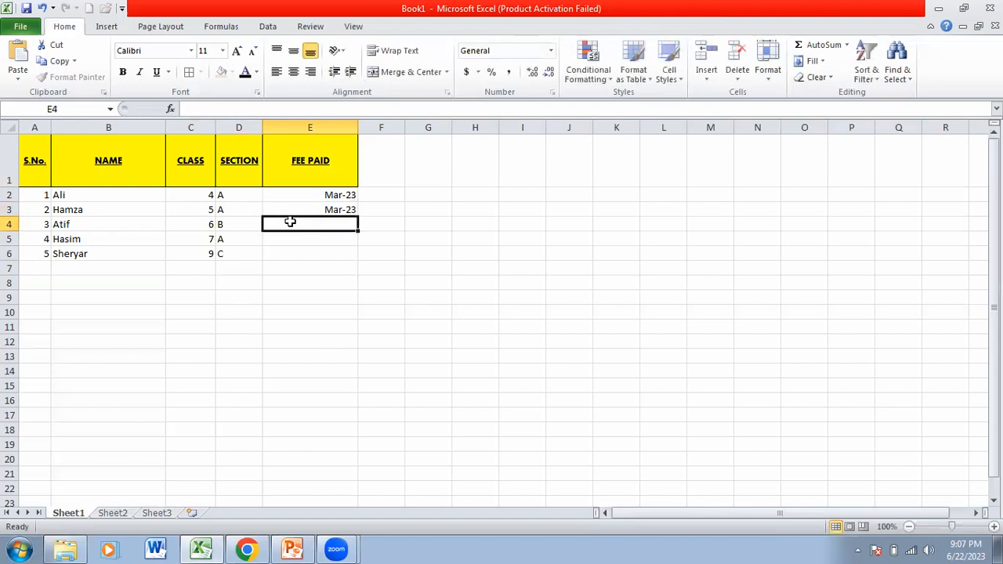
type("June-2023")
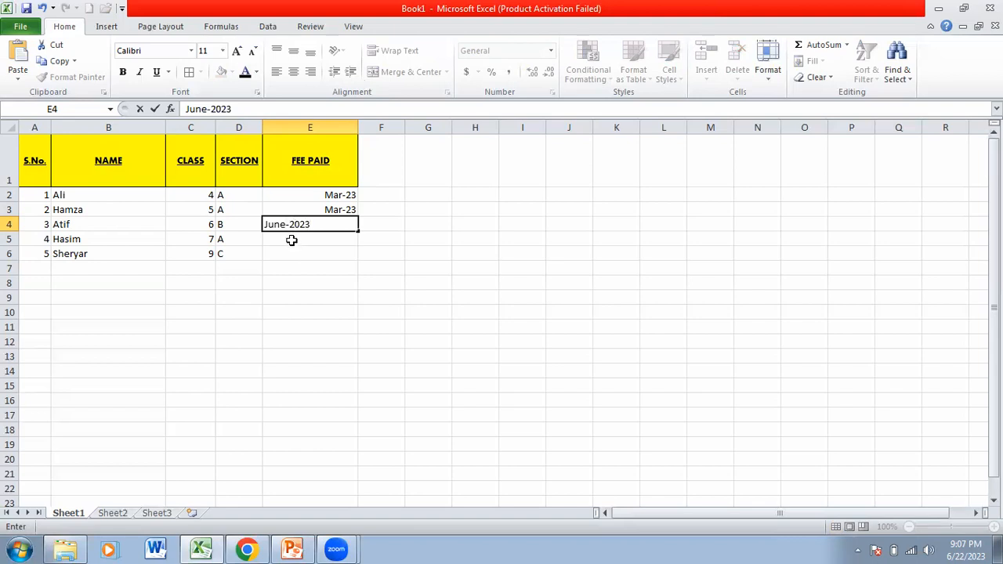
key("Return")
Step: Fill the month series from cell E4 down to cell E6
left_click(313, 226)
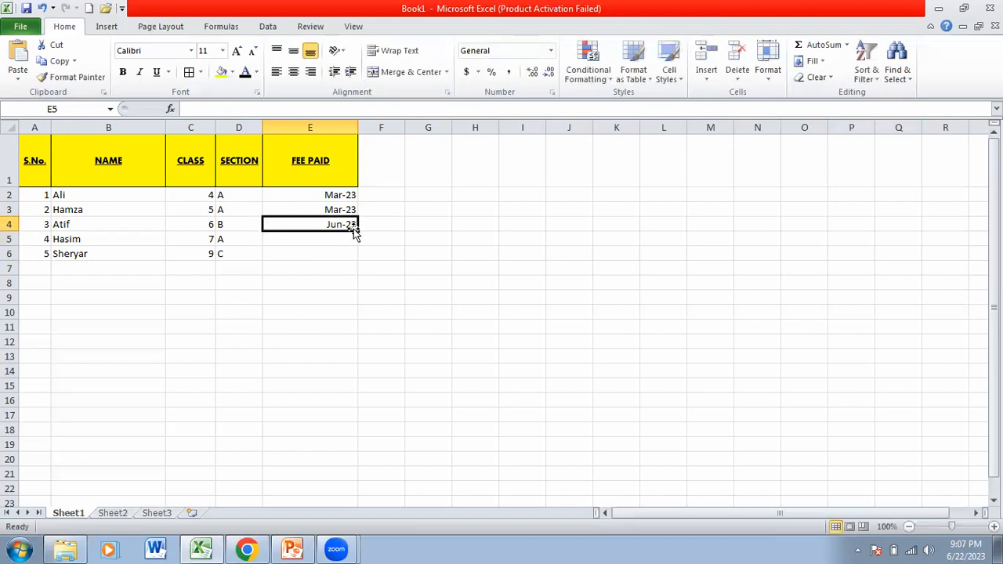
left_click_drag(358, 232, 353, 258)
left_click(393, 256)
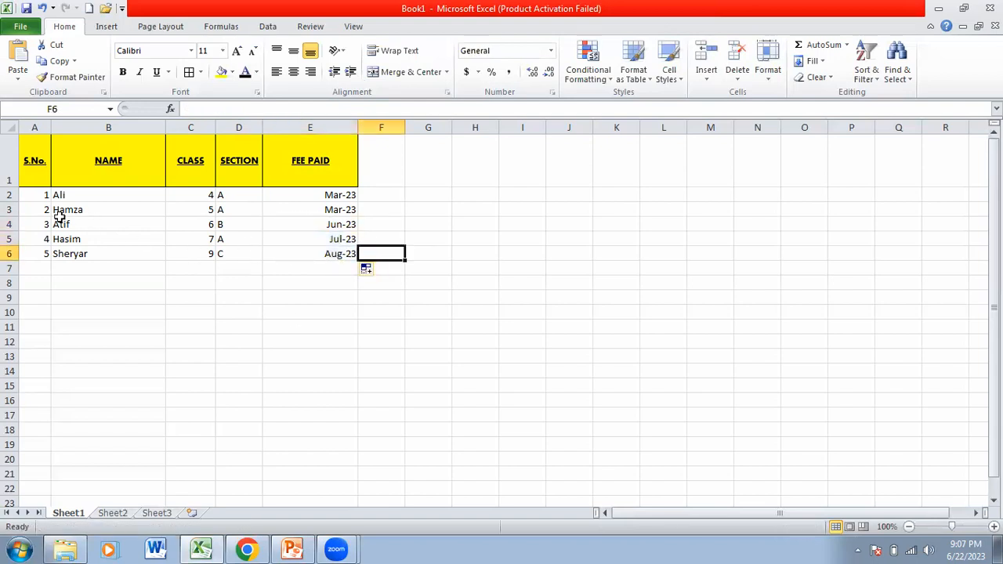
Step: Center the data in cells A2:E6 horizontally and vertically, and apply all borders to the range
left_click_drag(39, 194, 358, 257)
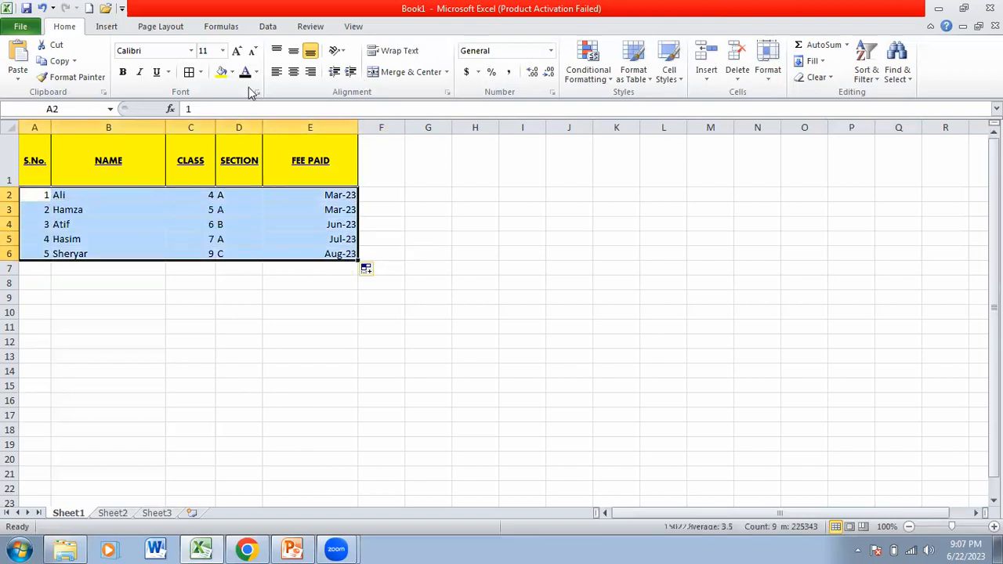
left_click(294, 71)
left_click(294, 52)
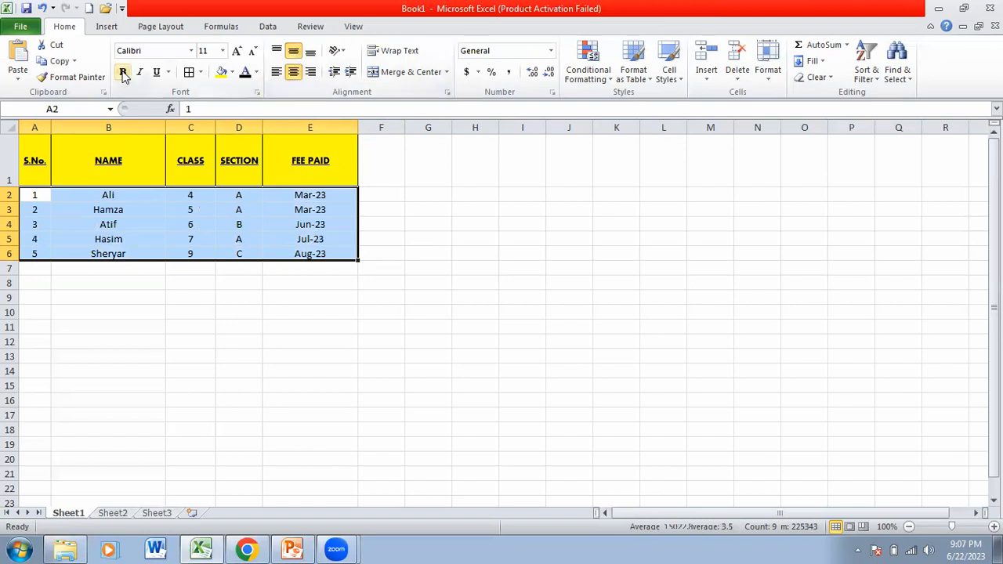
left_click(189, 71)
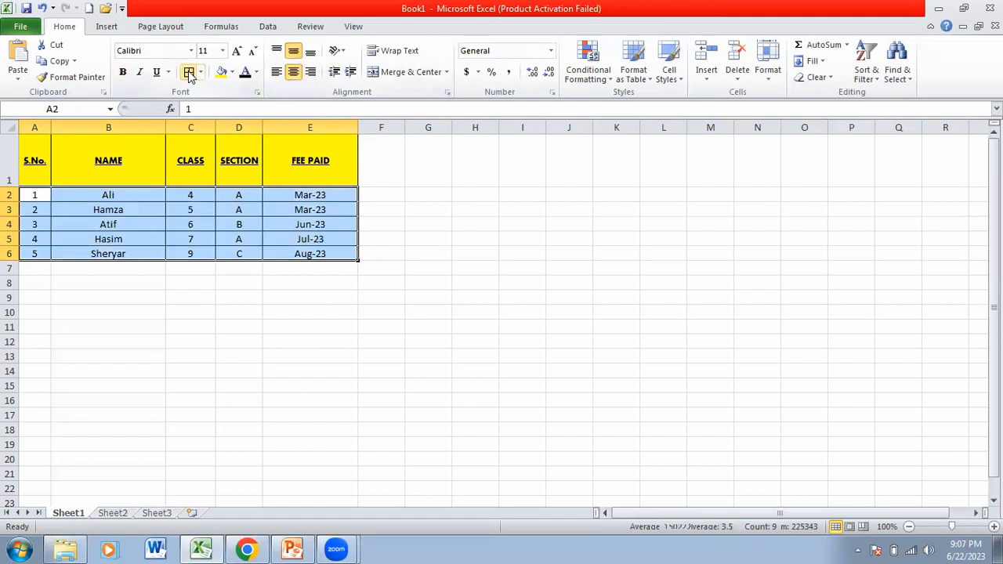
left_click(224, 289)
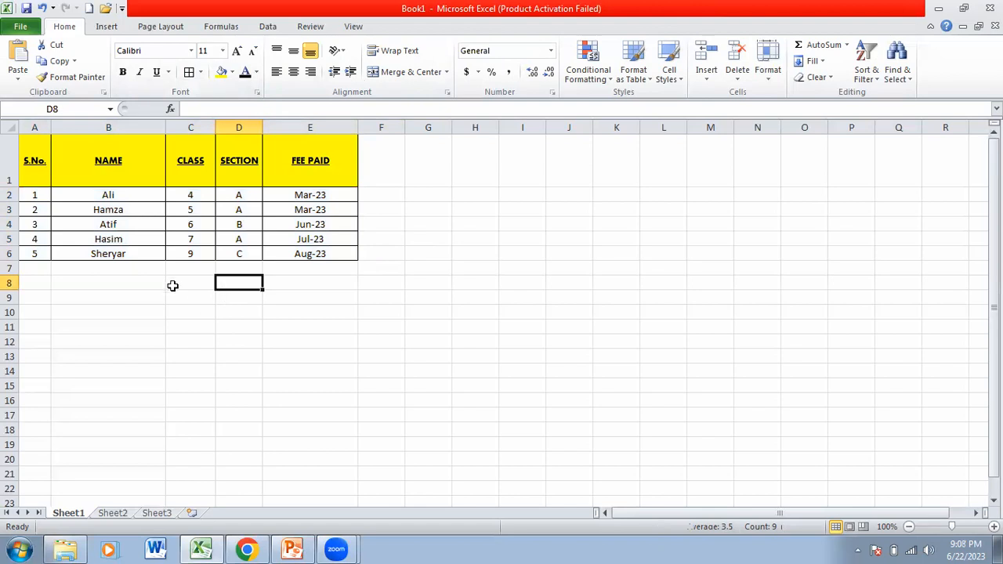
Step: Apply a Top and Double Bottom Border to the whole table, cells A1:E6
left_click(43, 161)
left_click_drag(53, 188, 316, 253)
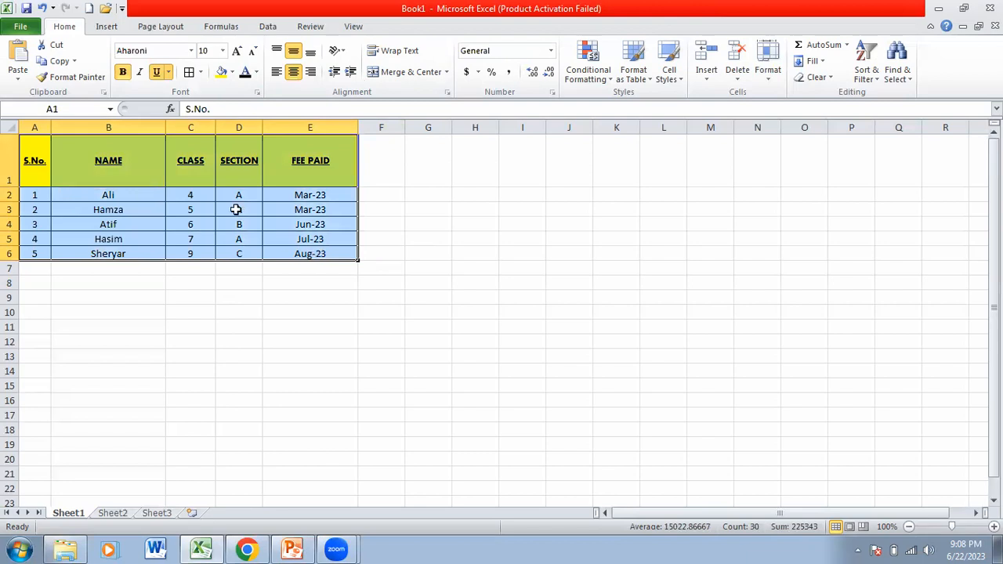
left_click(202, 73)
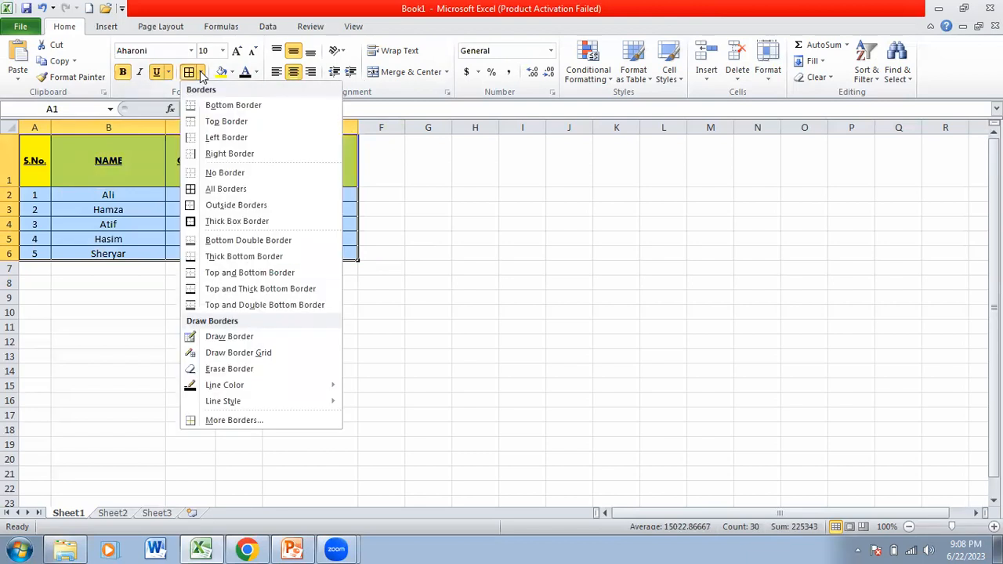
left_click(252, 307)
double_click(251, 312)
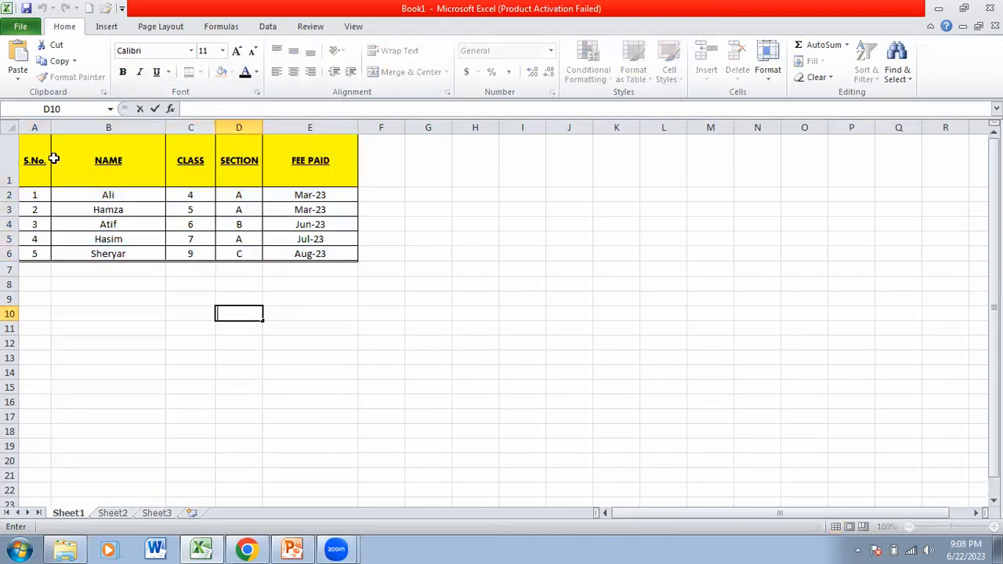
Step: Change the border of the table range A1:E6 to Top and Bottom Border
left_click_drag(33, 149, 110, 196)
left_click_drag(276, 244, 337, 259)
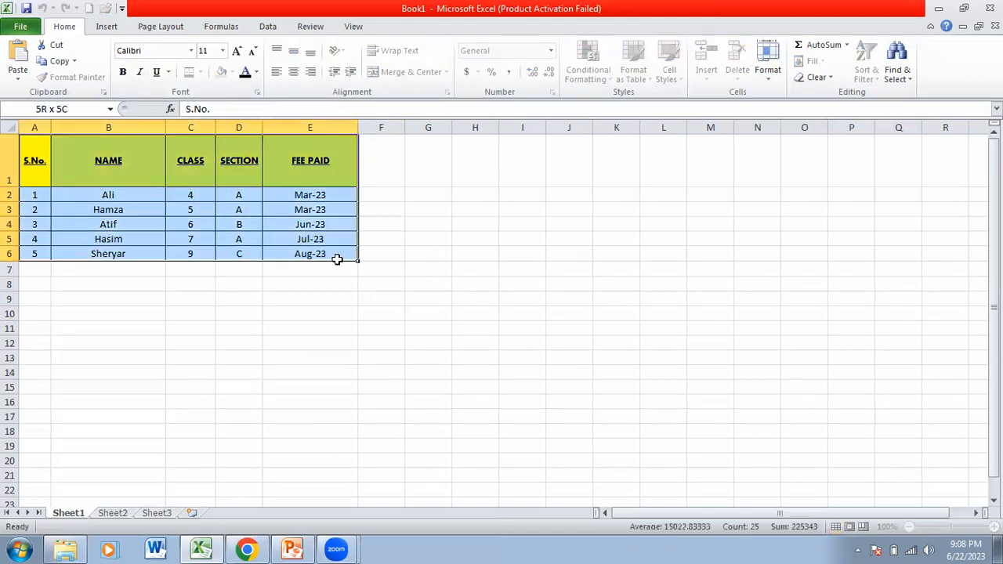
left_click(200, 72)
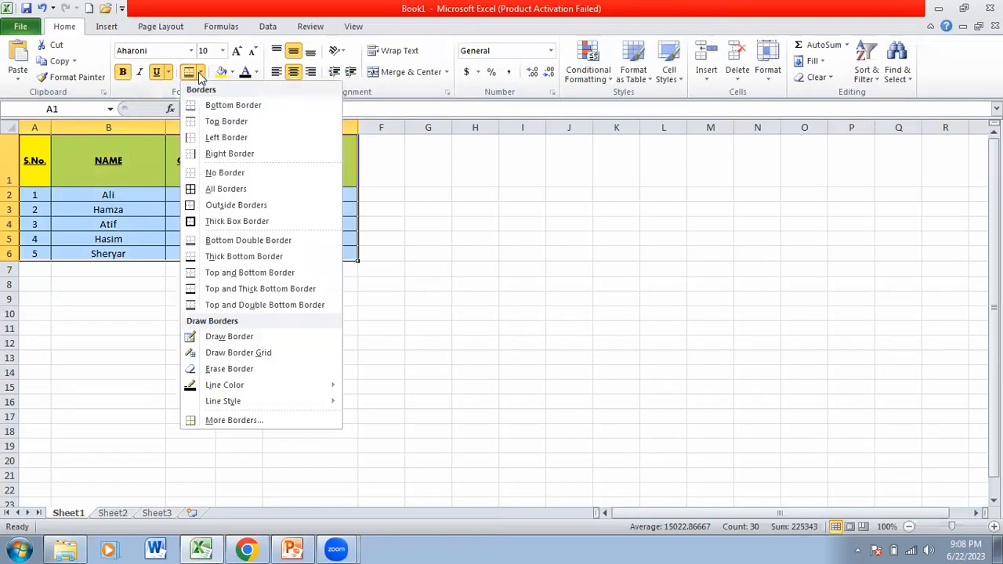
left_click(245, 279)
left_click(298, 309)
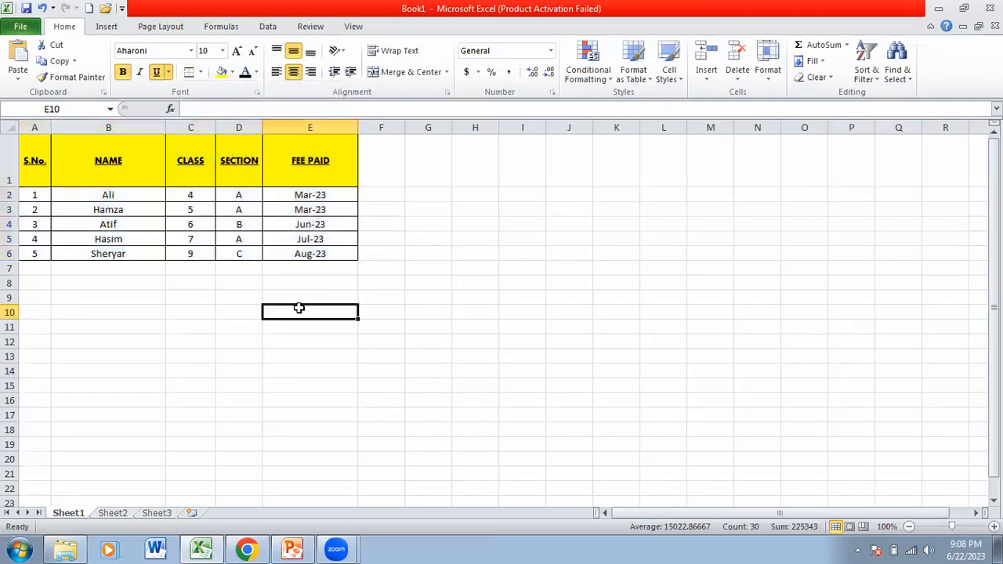
Step: Set the border of the full table A1:E6 to Top and Double Bottom Border
left_click_drag(35, 161, 305, 254)
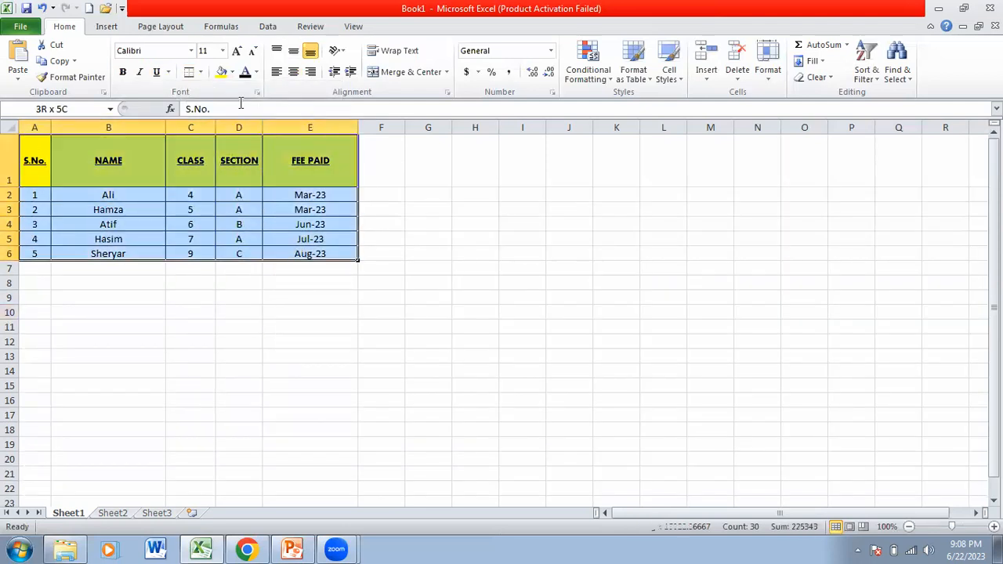
left_click(200, 72)
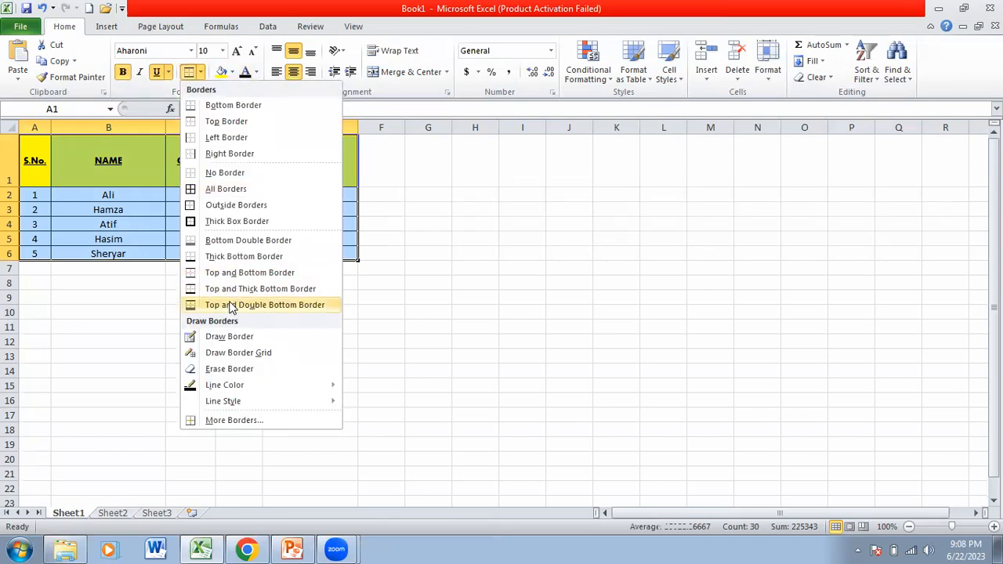
left_click(229, 304)
left_click(228, 302)
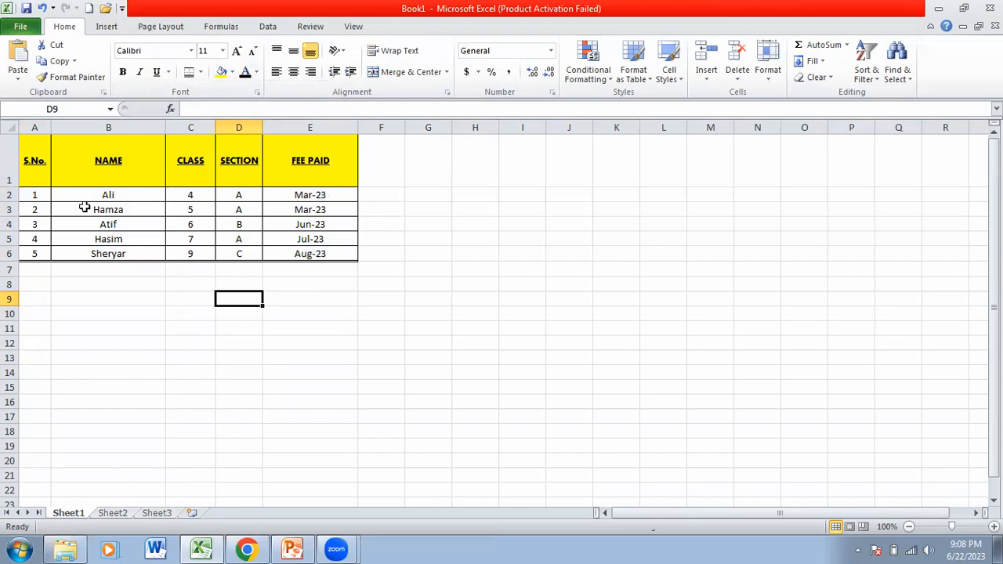
Step: Left-align the student names in cells B2:B6
left_click_drag(78, 196, 112, 252)
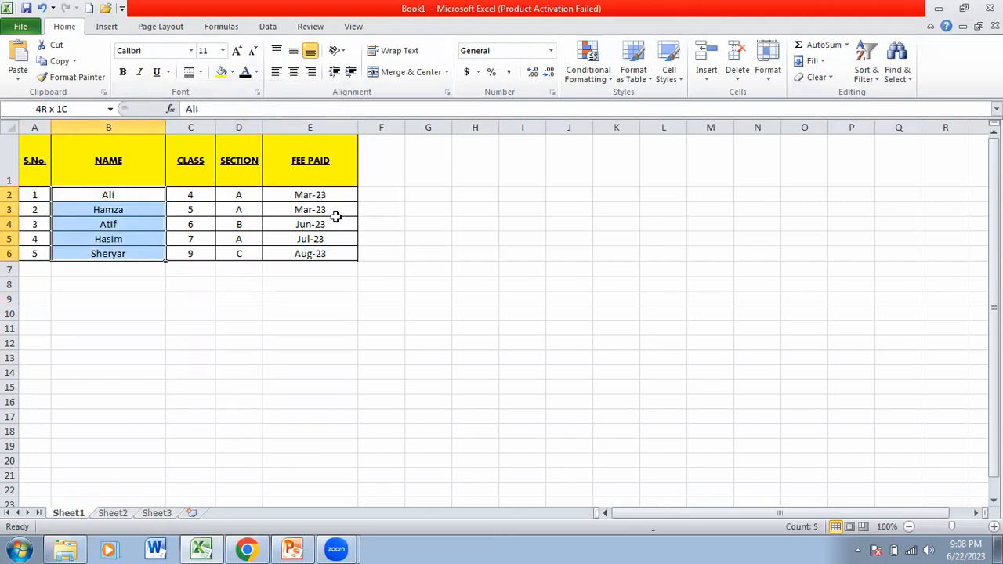
left_click_drag(139, 197, 138, 256)
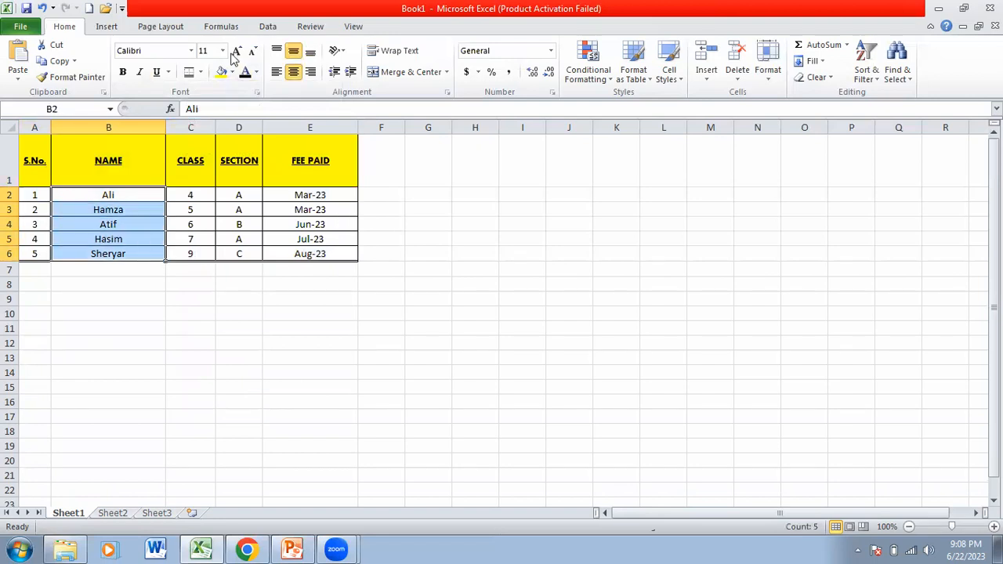
left_click(279, 71)
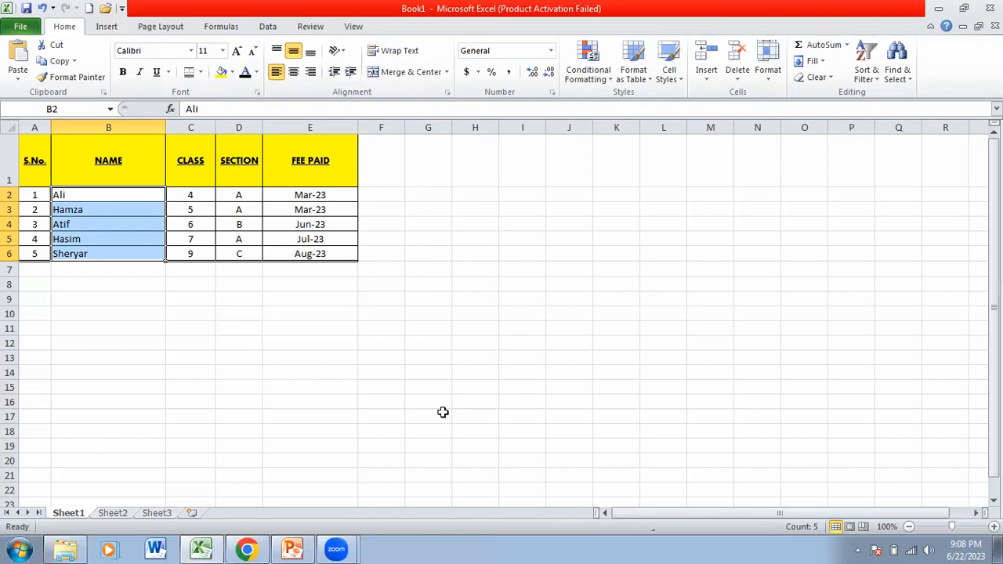
left_click(266, 354)
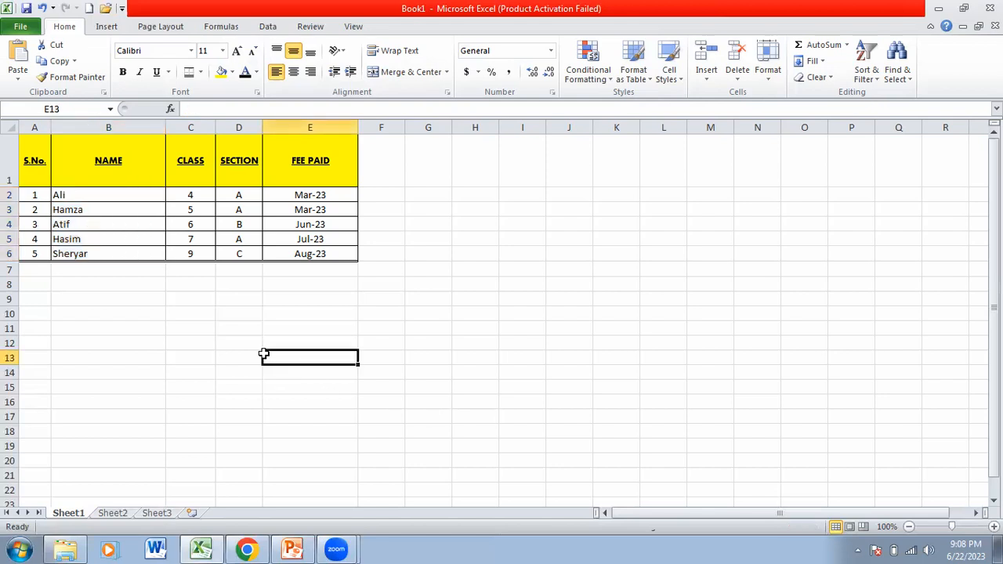
Step: Fill class cell C2 with red and class cell C5 with light blue
left_click(202, 206)
left_click(204, 197)
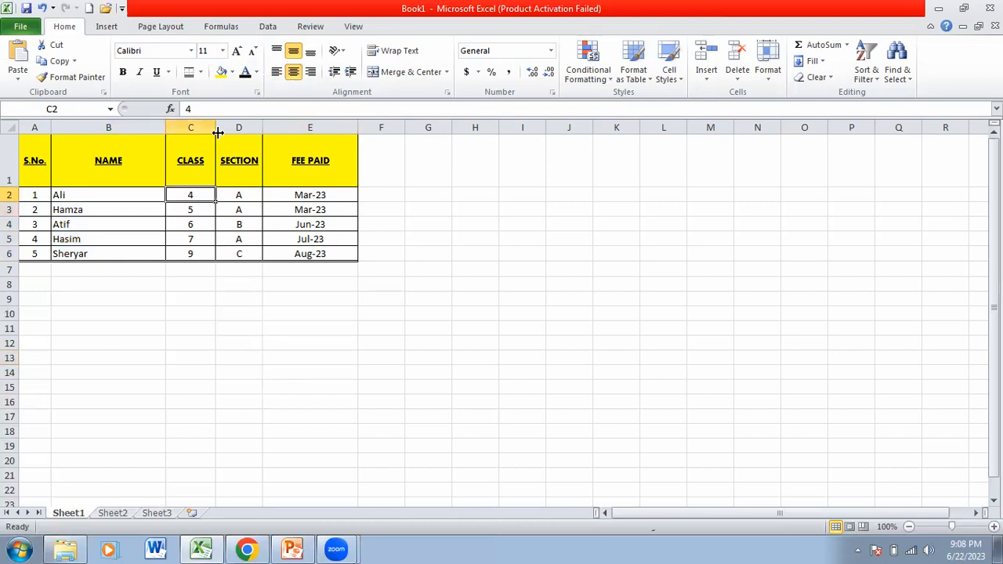
left_click(232, 71)
left_click(229, 179)
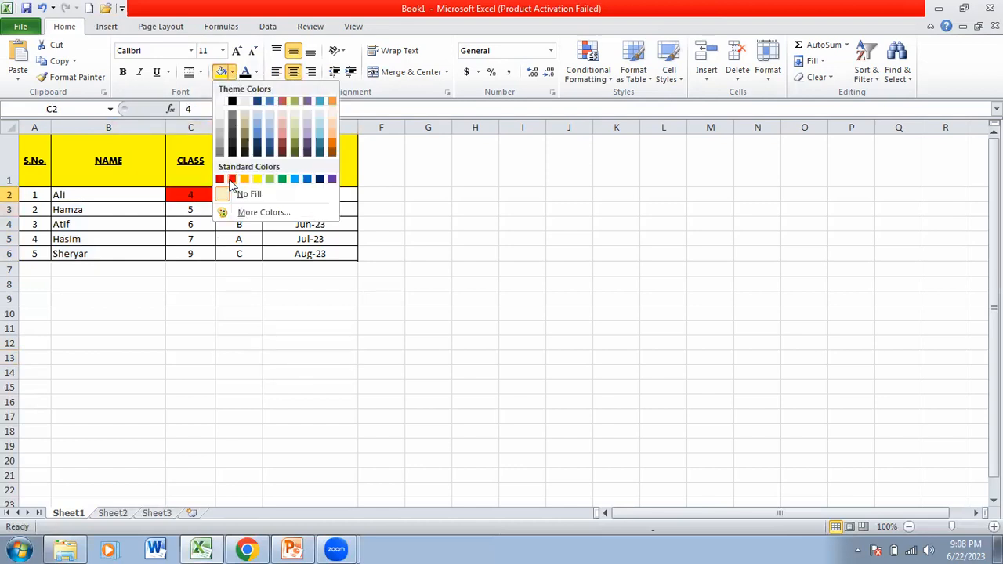
left_click(205, 235)
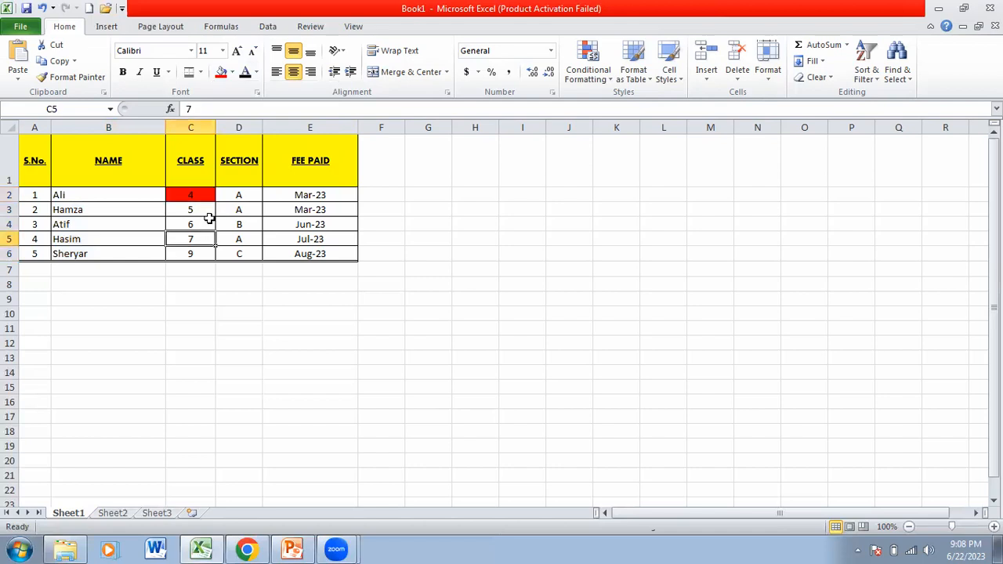
left_click(232, 71)
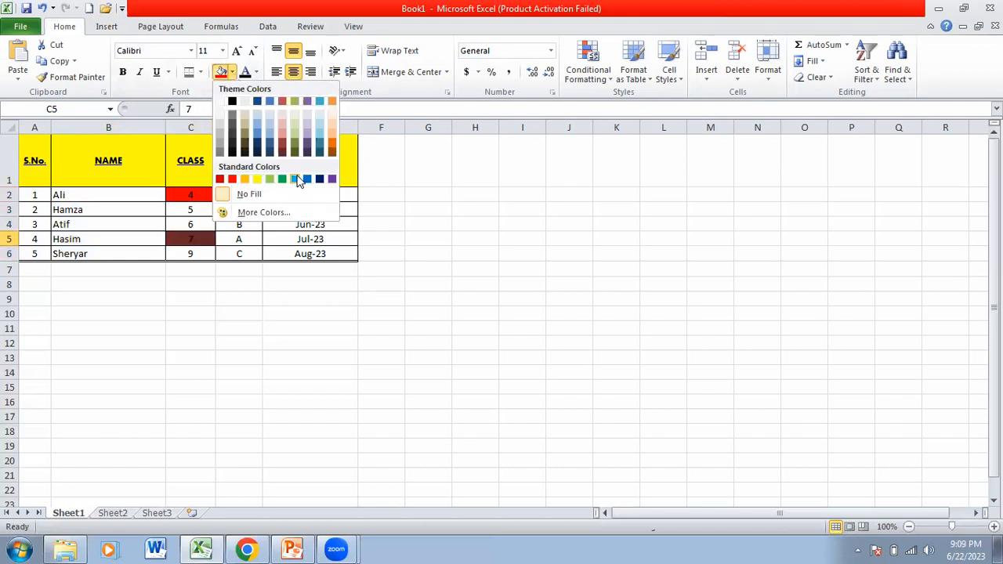
left_click(298, 179)
left_click(300, 314)
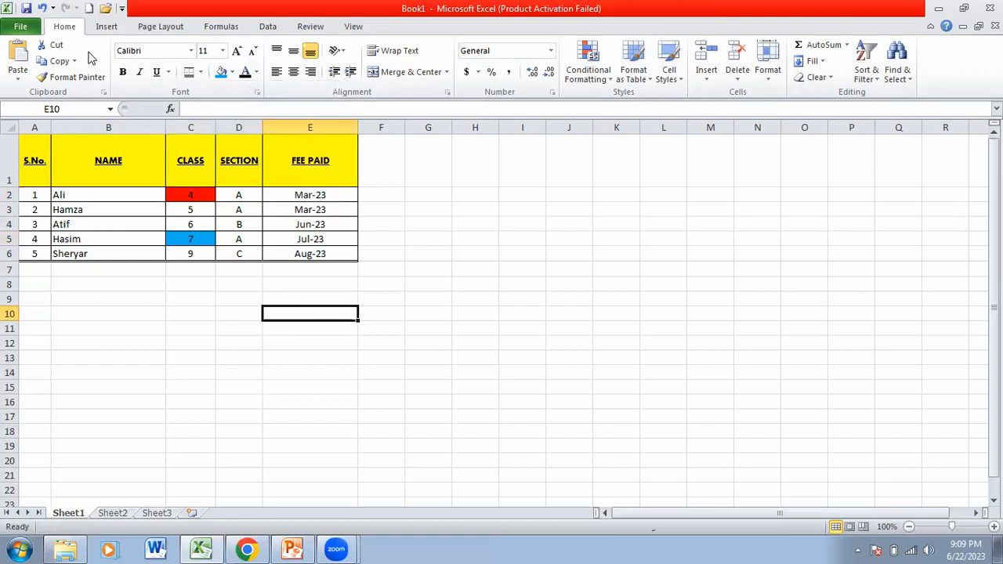
Step: Save the workbook in the Documents library as MS EXCEL SUMMER CAMP
left_click(32, 28)
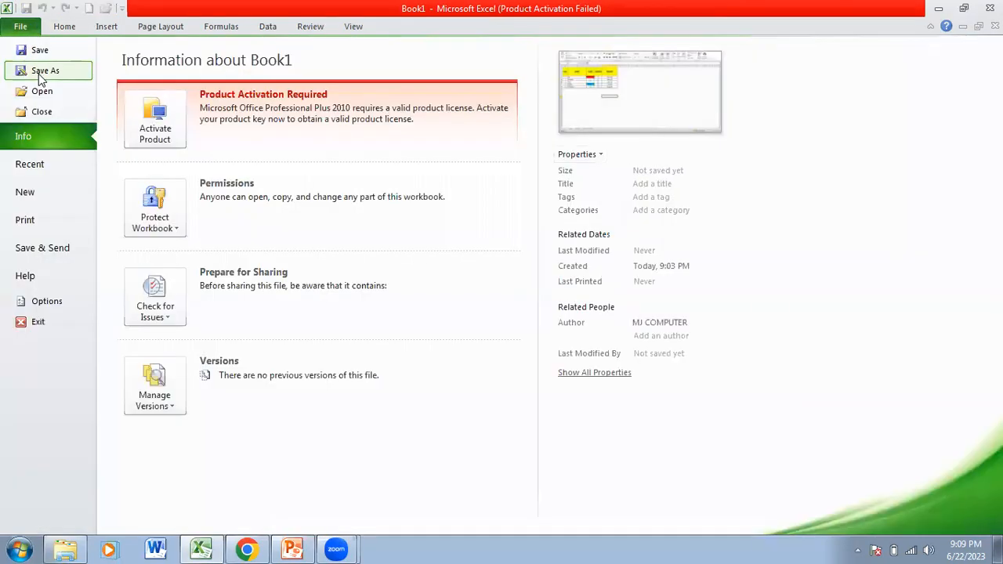
left_click(39, 74)
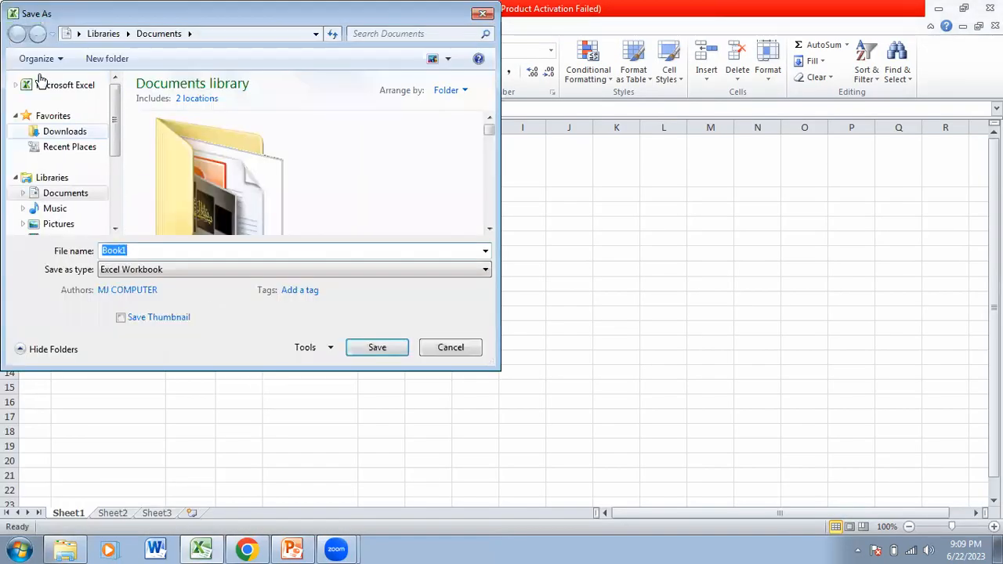
type("MS EXCEL SUMMER CAM")
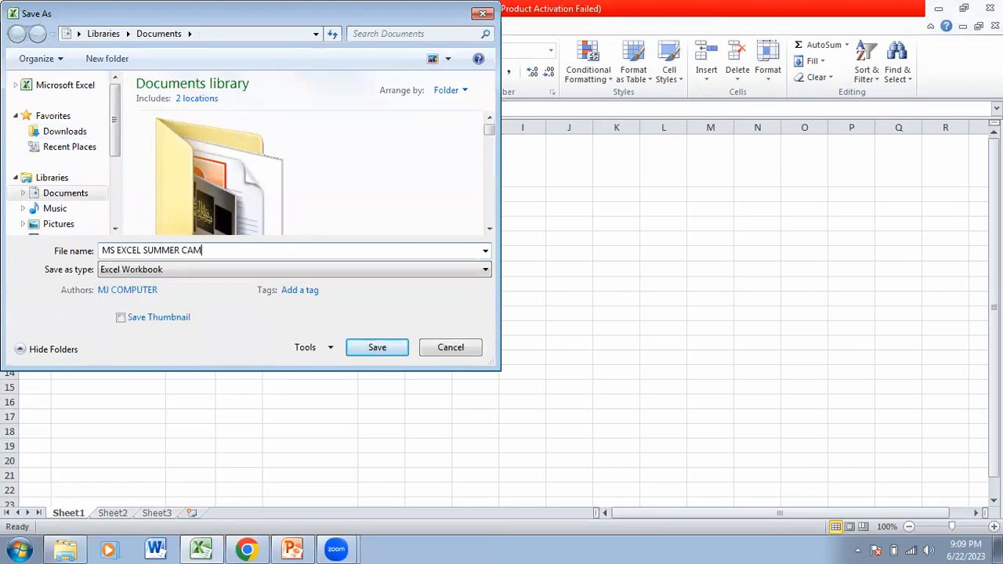
type("P")
key("Return")
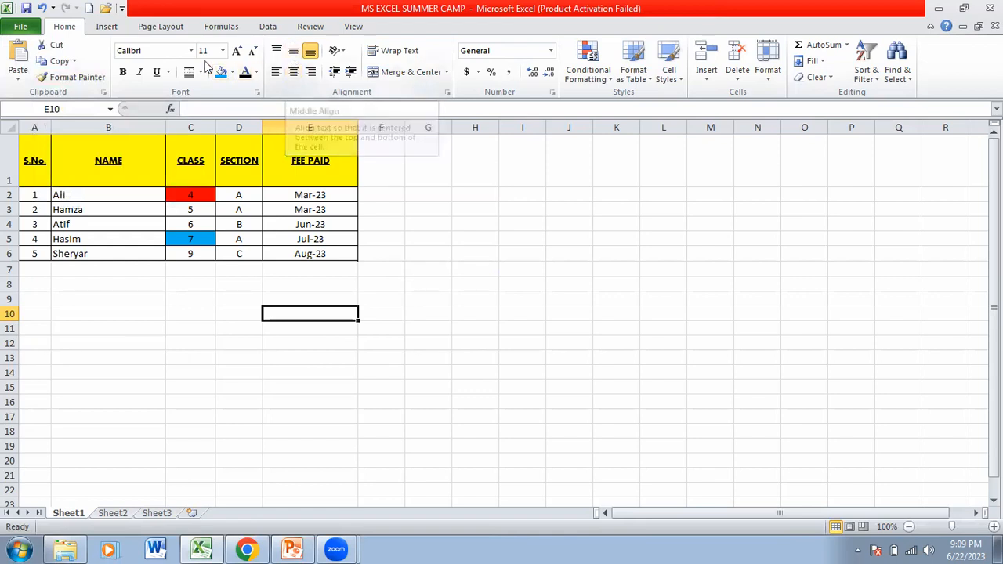
left_click(190, 50)
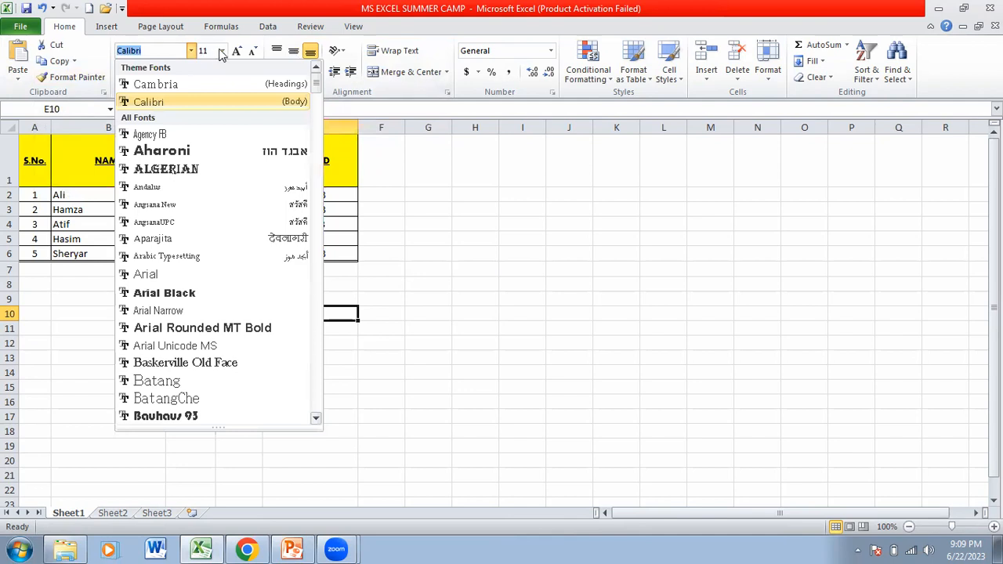
left_click(460, 258)
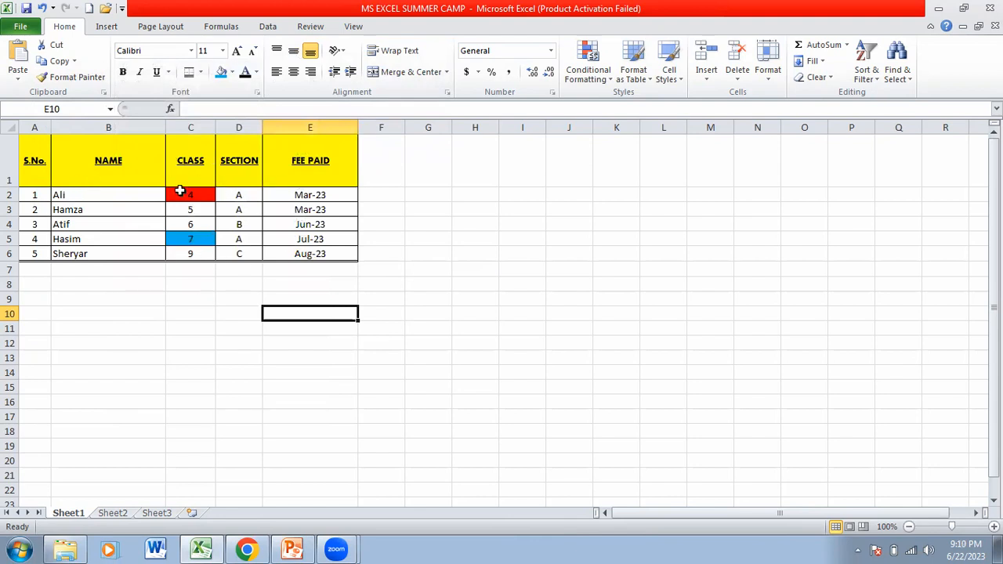
left_click(258, 72)
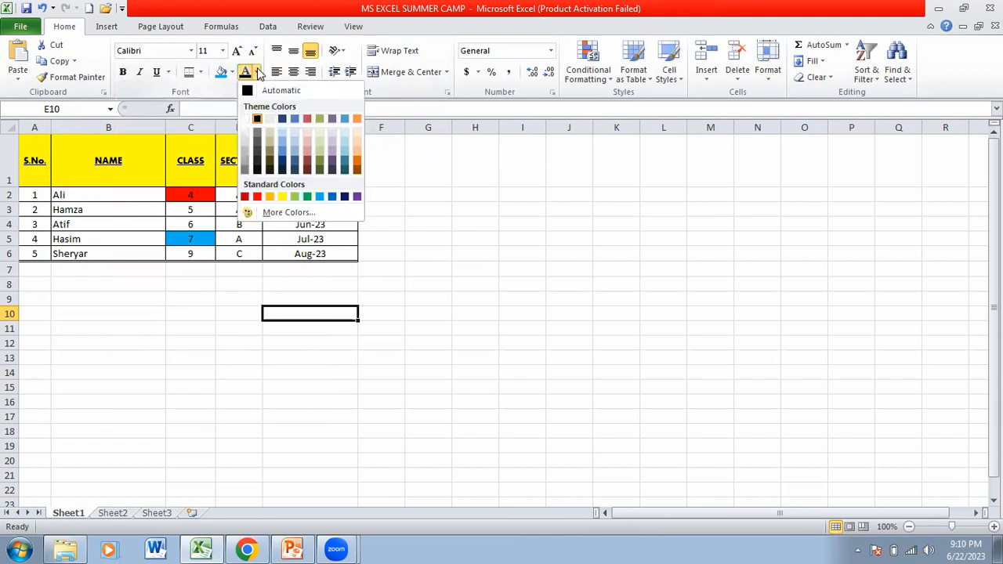
Step: Apply a double underline to the NAME header in cell B1
left_click(168, 77)
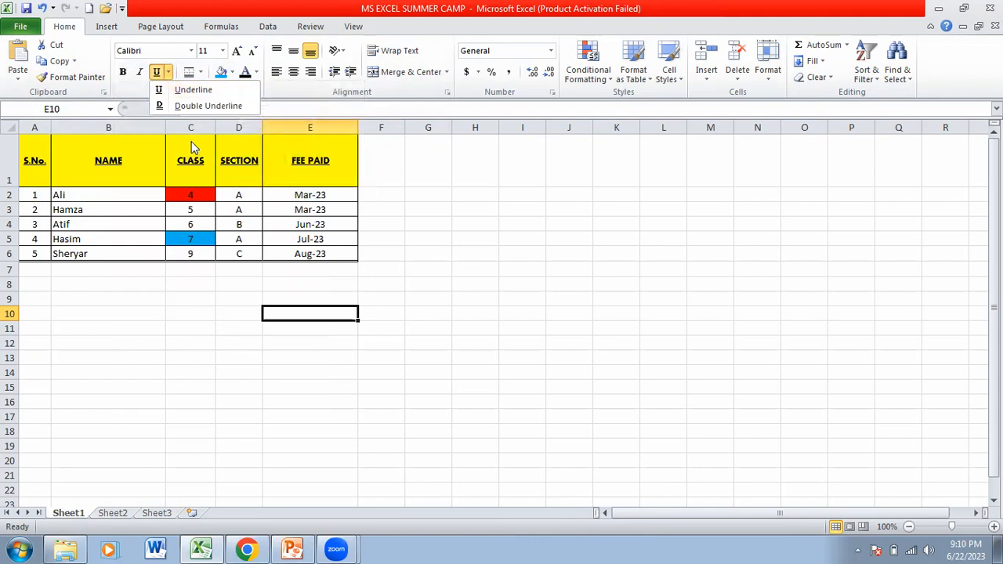
left_click(116, 160)
left_click(168, 73)
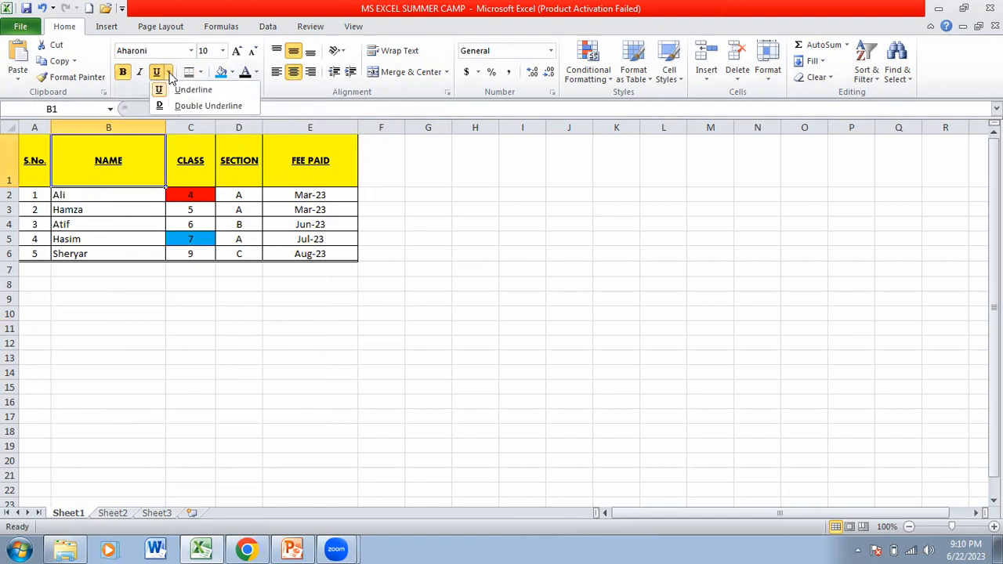
left_click(180, 108)
left_click(188, 342)
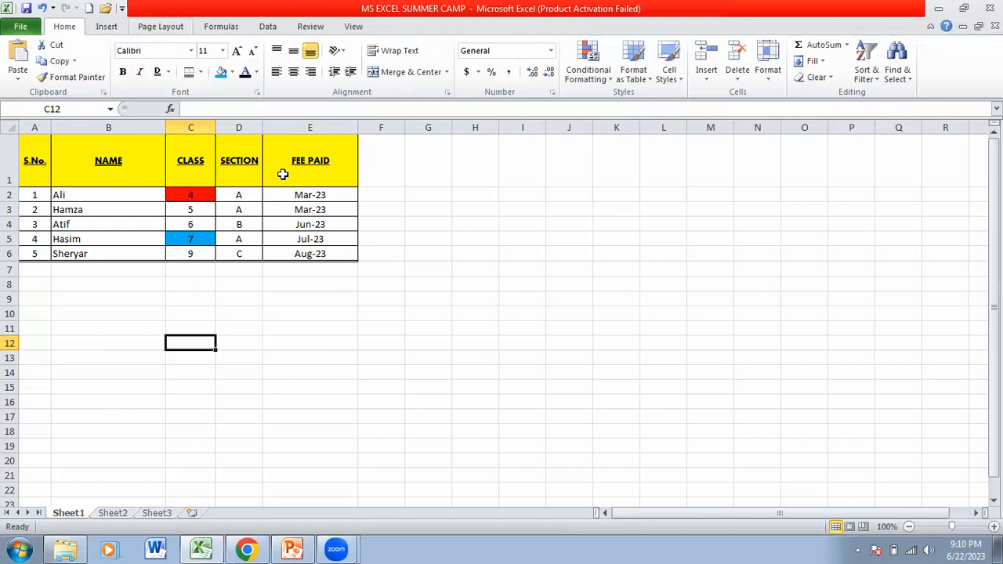
Step: Insert the SUMMER CAMPP picture from Local Disk (D:) at cell E10 and delete it again
left_click(317, 313)
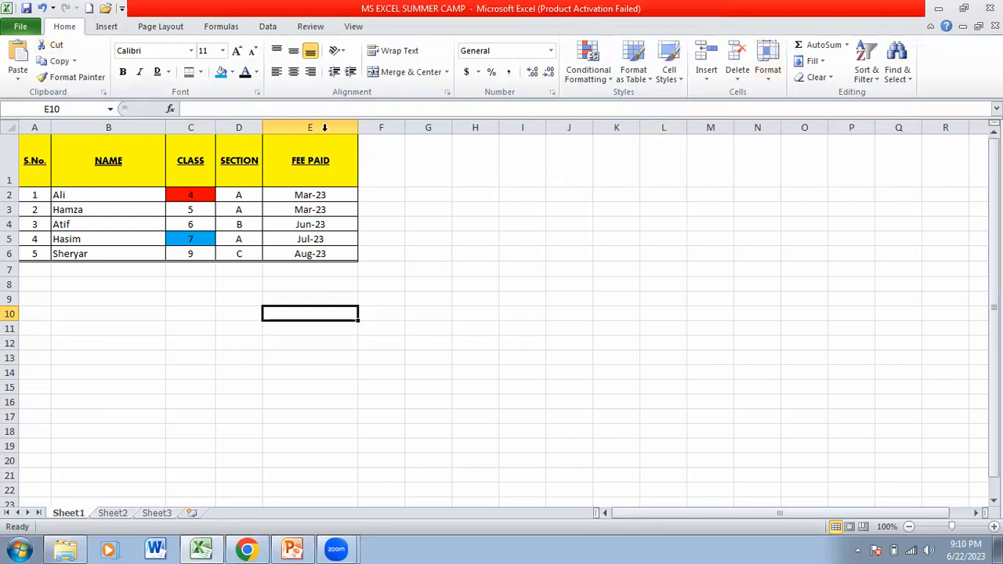
left_click(107, 29)
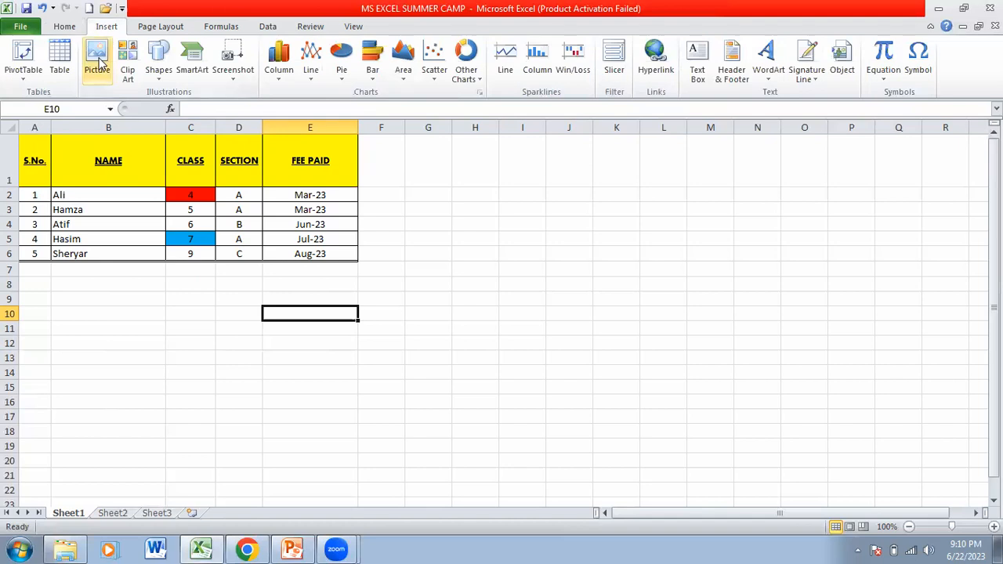
left_click(98, 63)
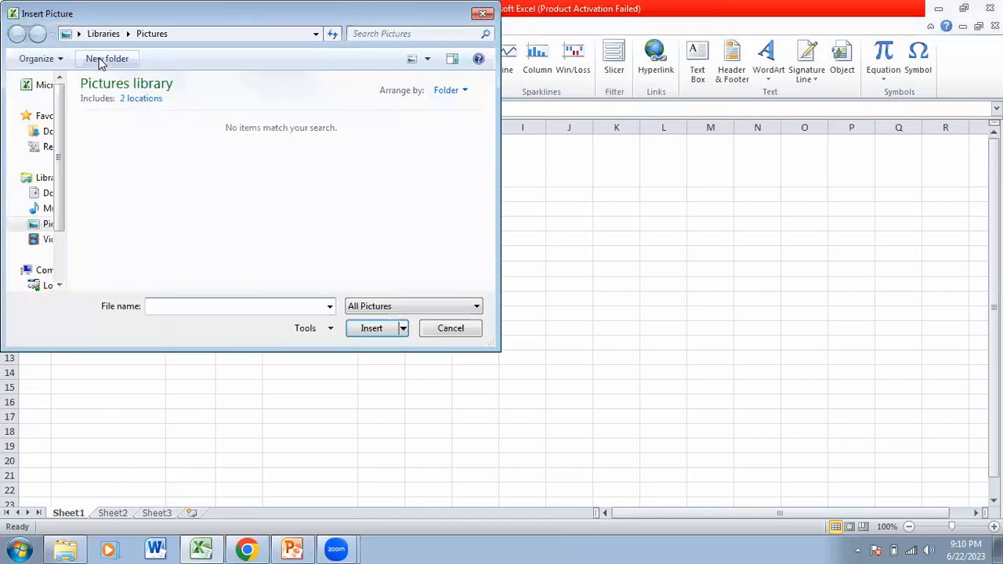
scroll(57, 256, "down", 2)
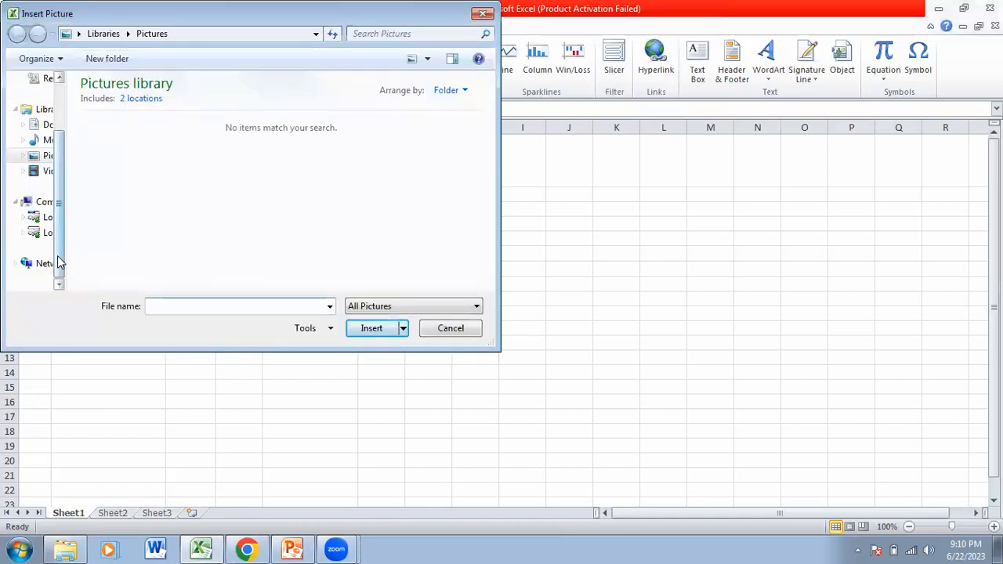
left_click(43, 235)
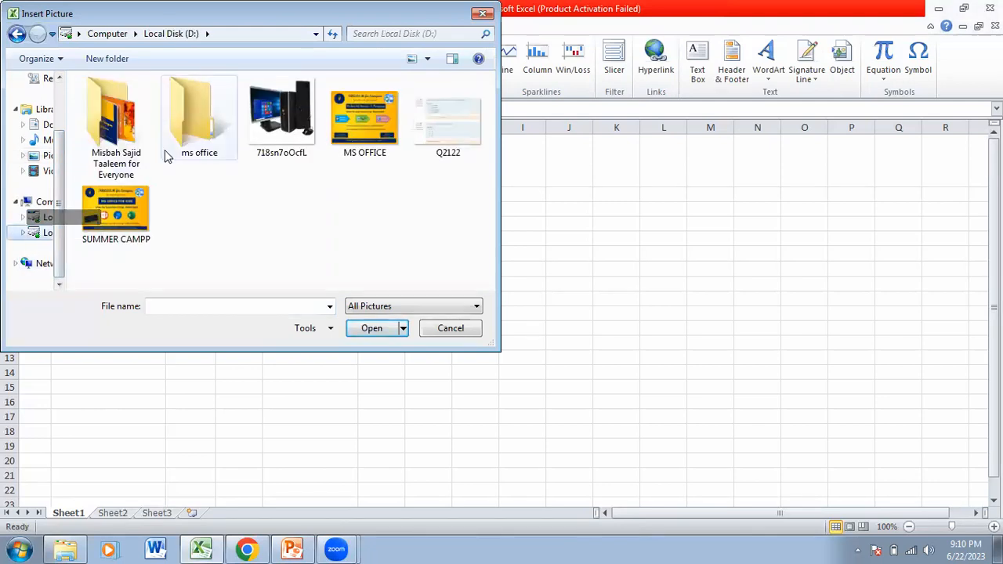
left_click(118, 202)
left_click(372, 328)
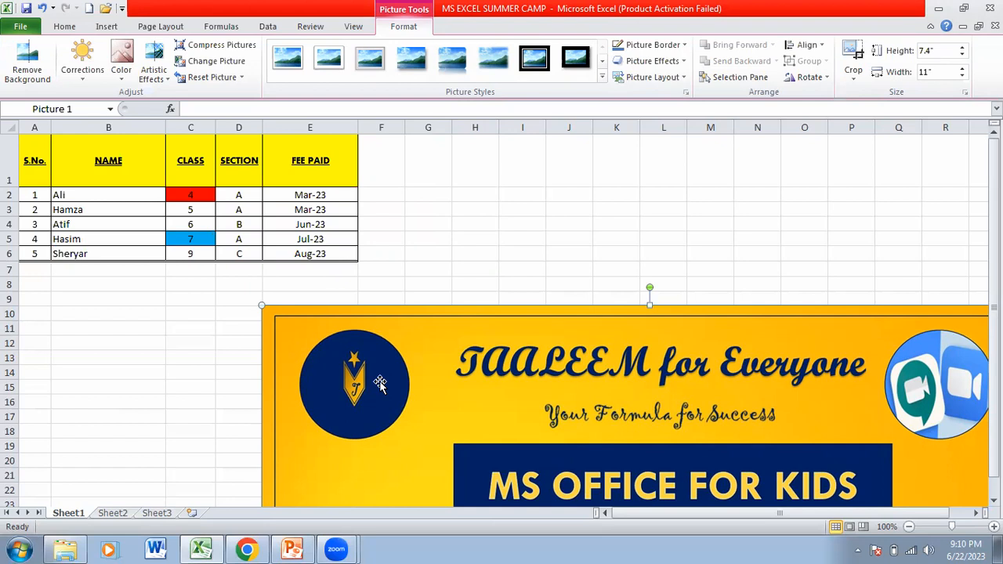
key("Delete")
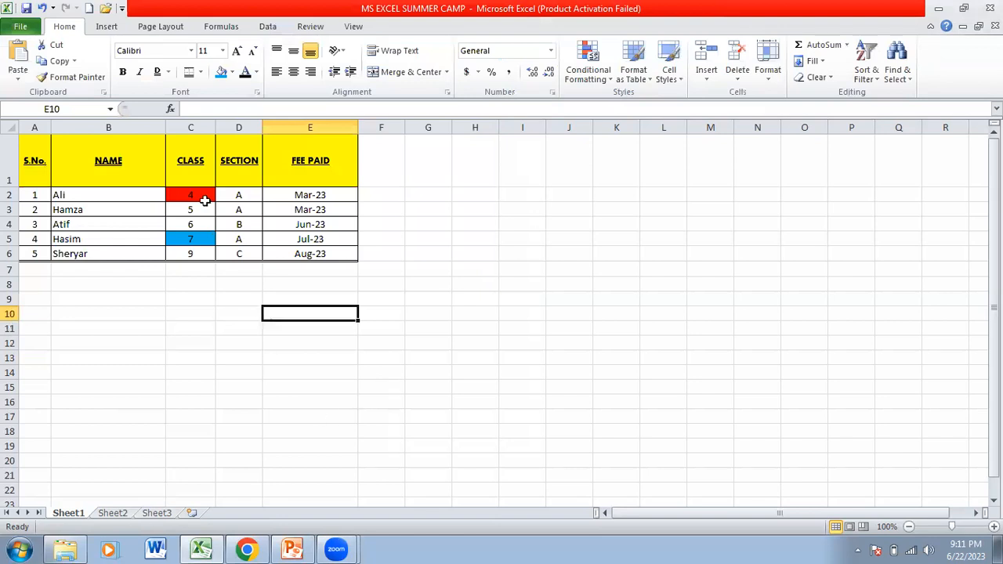
left_click(153, 24)
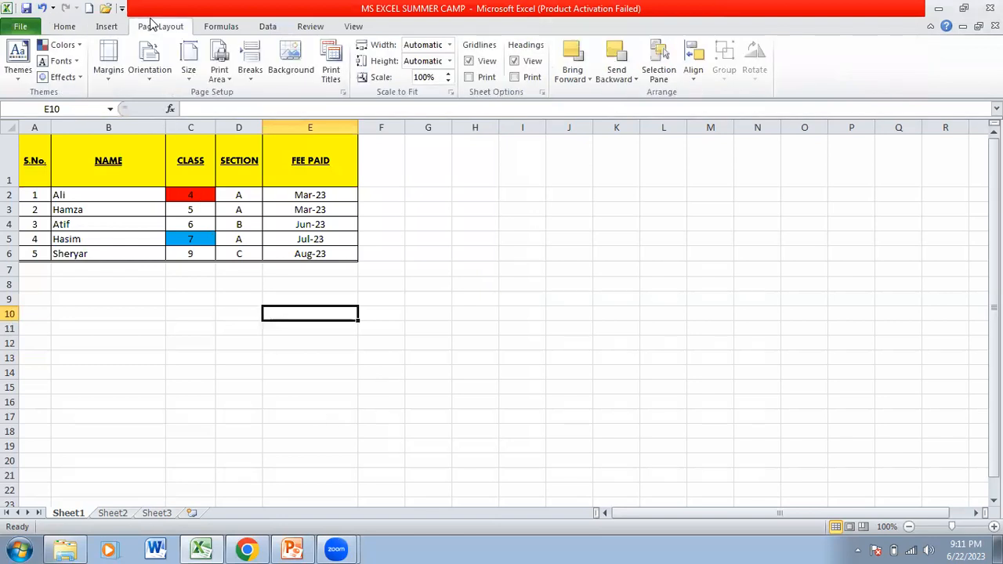
left_click(153, 77)
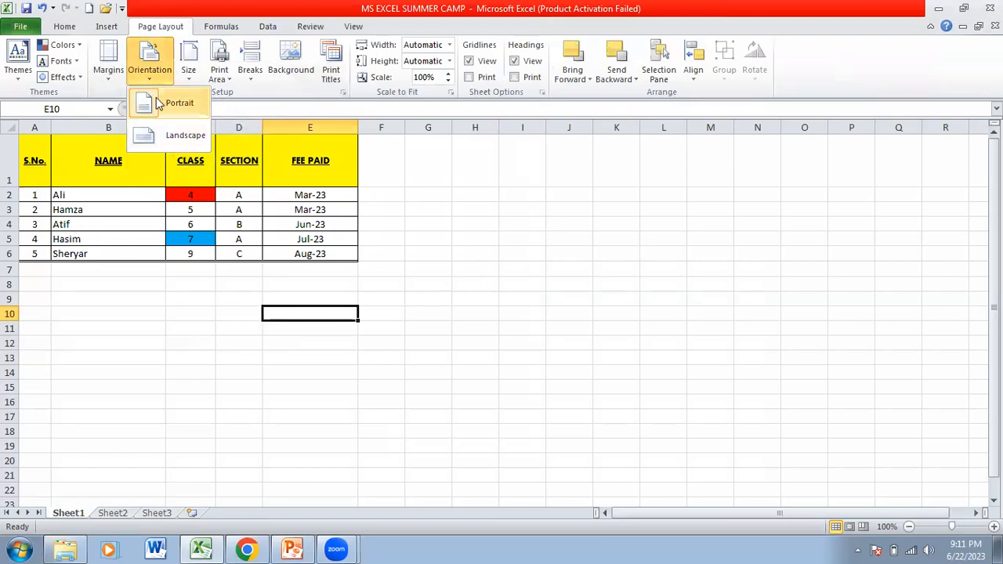
left_click(228, 30)
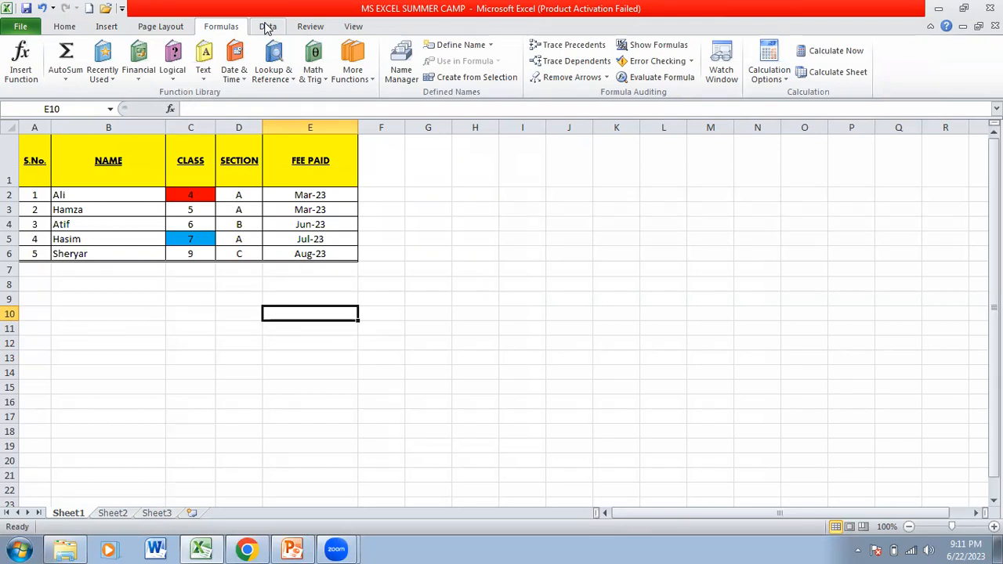
left_click(268, 27)
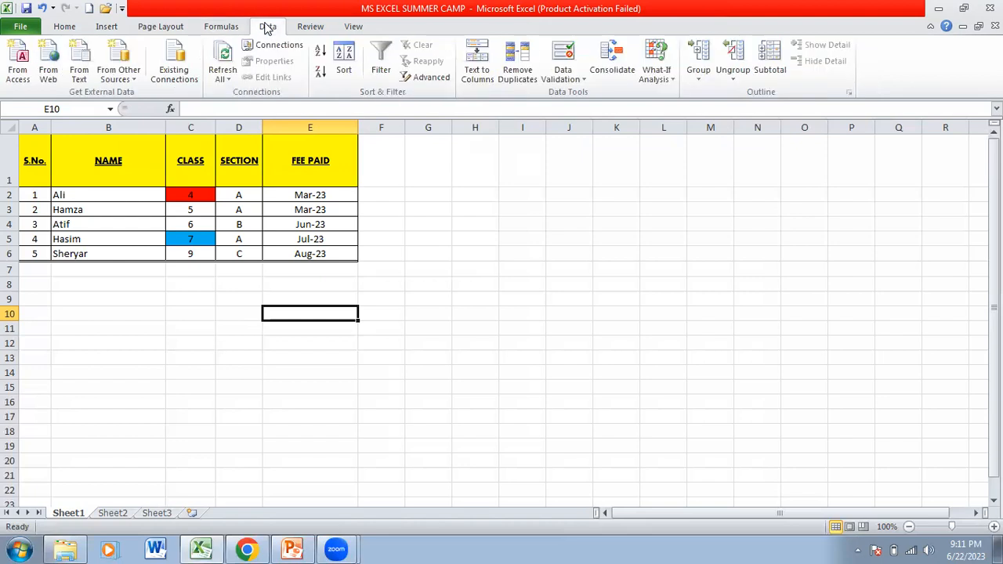
Step: Insert a comment without any added text on cell E10
left_click(310, 28)
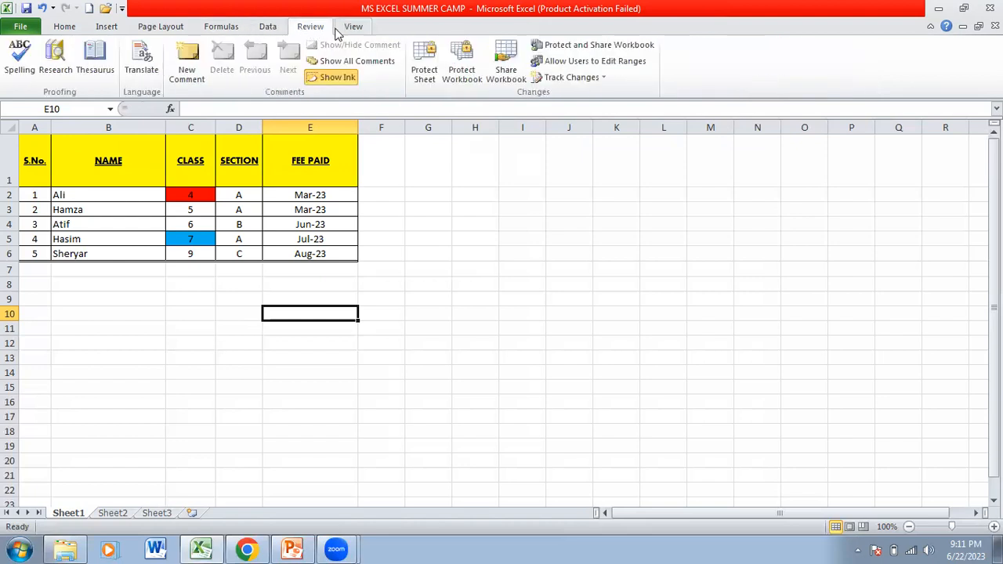
left_click(188, 67)
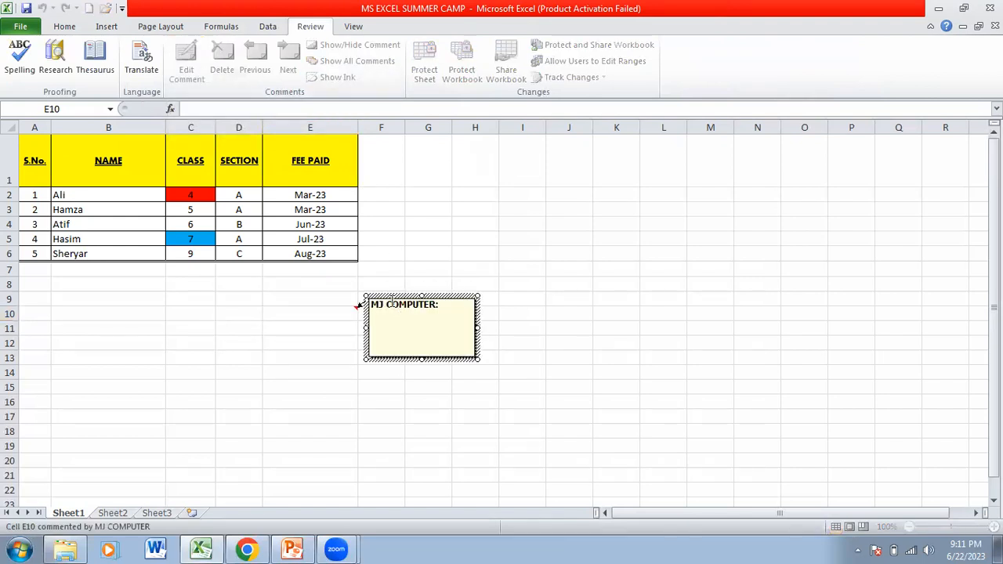
left_click_drag(381, 283, 376, 203)
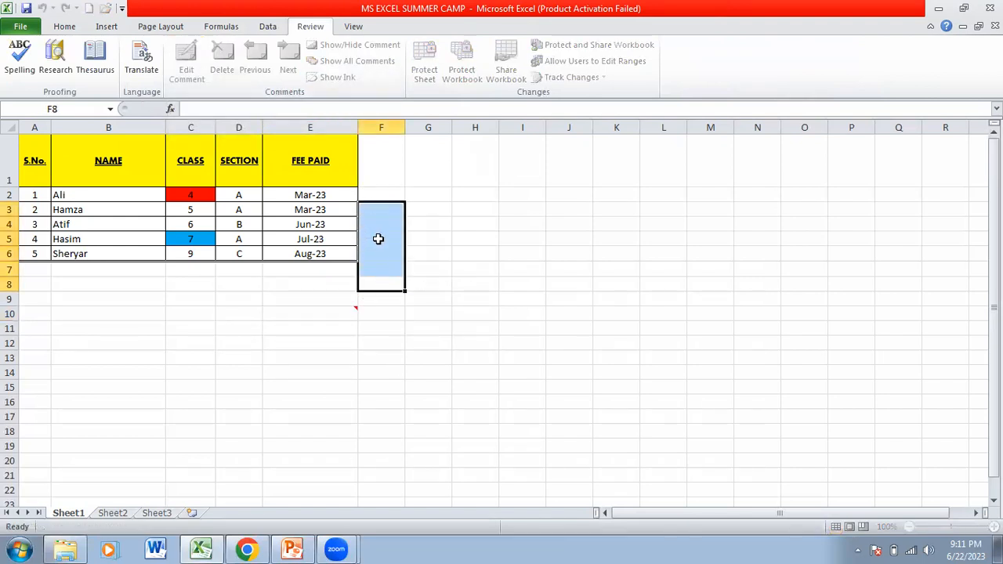
Step: Insert a comment on cell F6 reading "this sheet is for fee rltd to student"
left_click(379, 256)
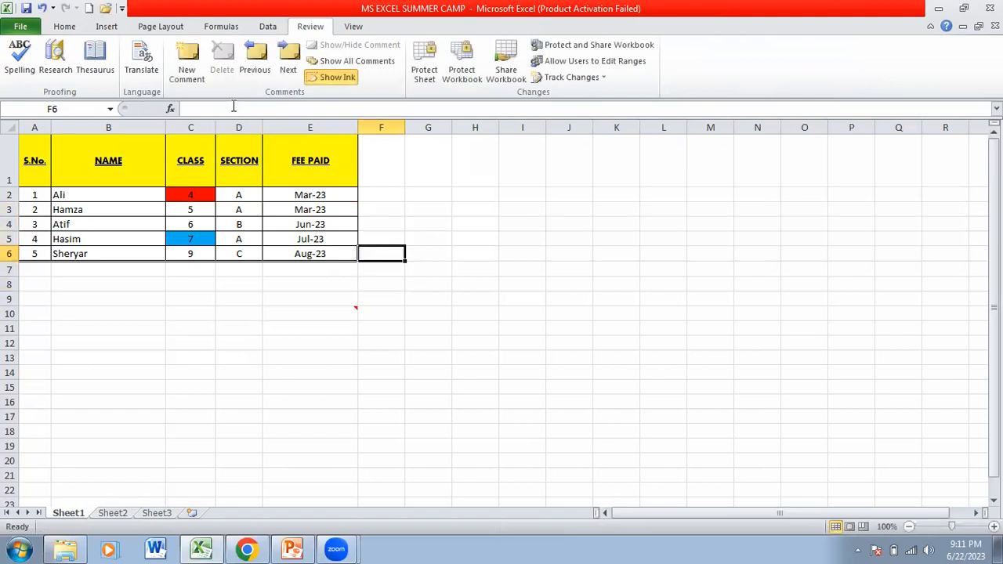
left_click(189, 54)
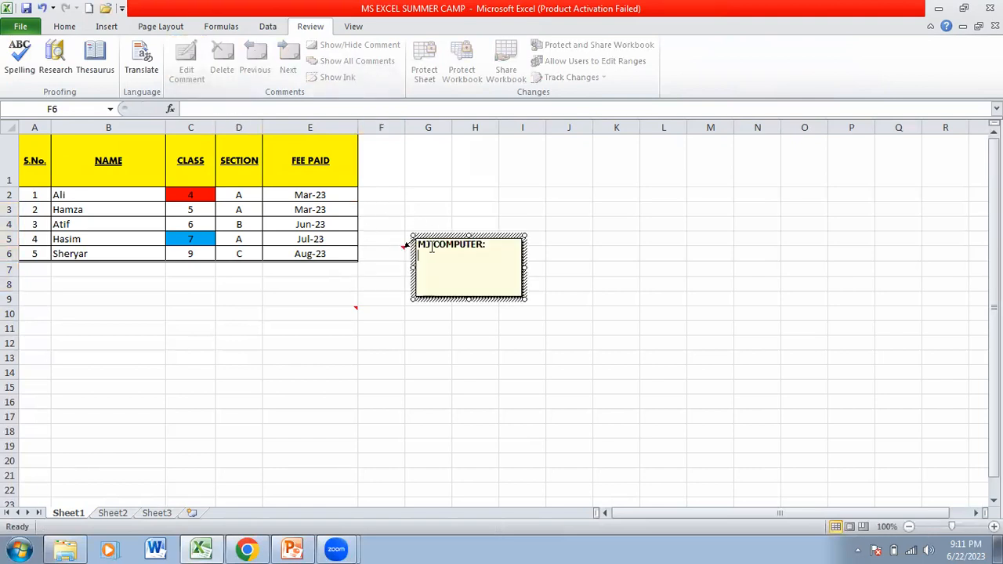
type("this sheer")
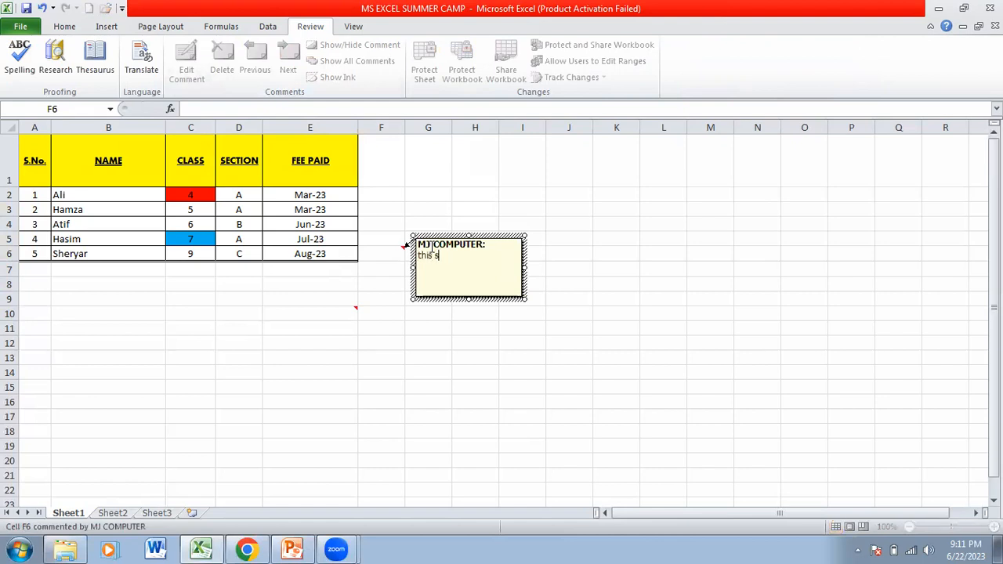
key("BackSpace")
key("BackSpace")
type("t is for fee rltd to student")
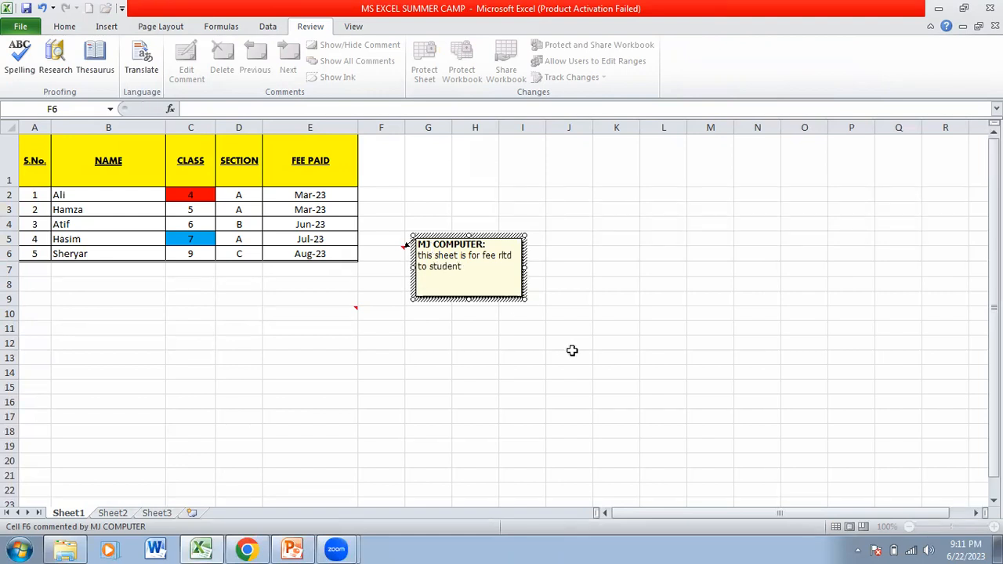
left_click(572, 350)
Step: Move cell F6 together with its comment to cell F2
left_click(402, 253)
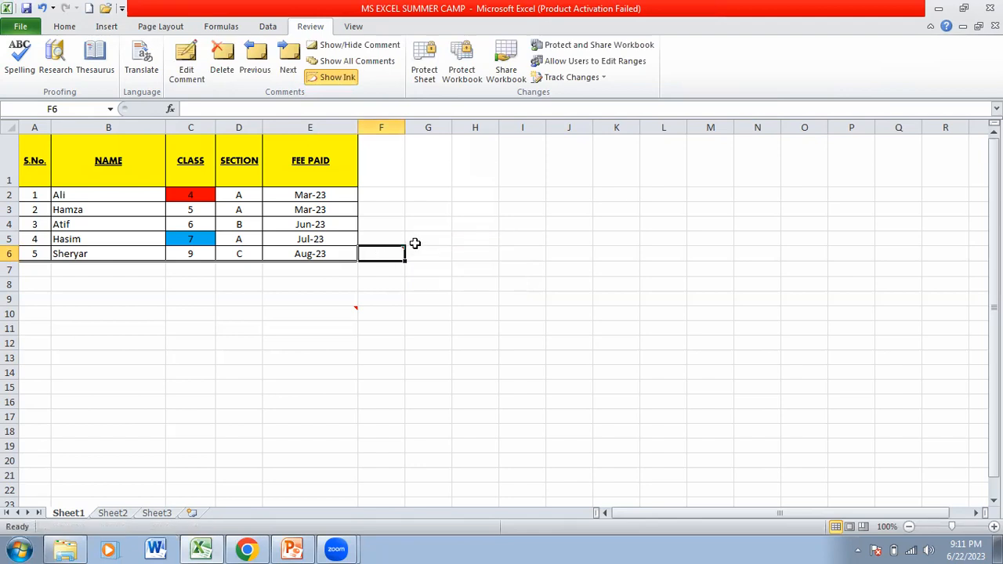
mouse_move(401, 251)
left_click_drag(401, 252, 394, 193)
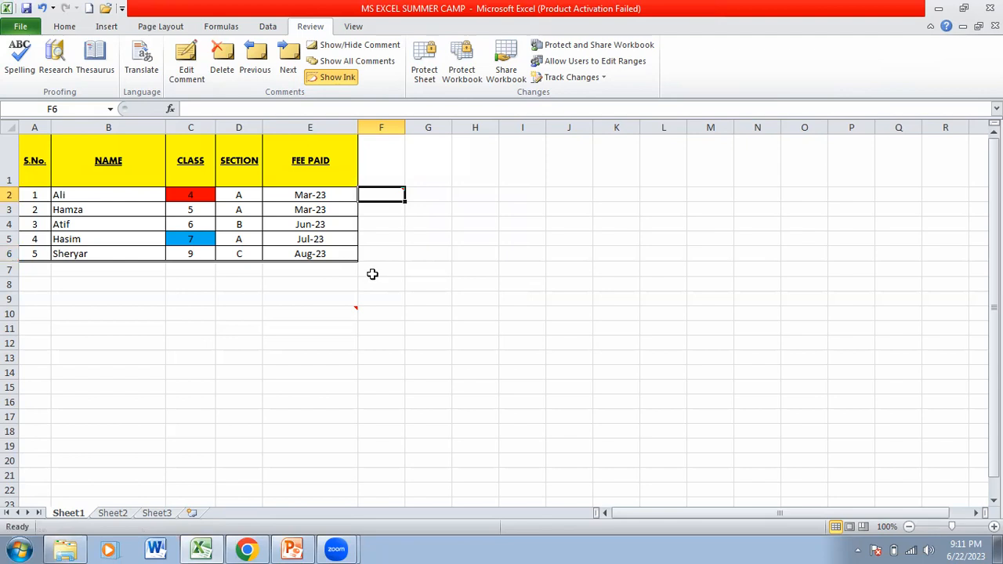
Step: Delete the comments on cells E10 and F2
left_click(354, 311)
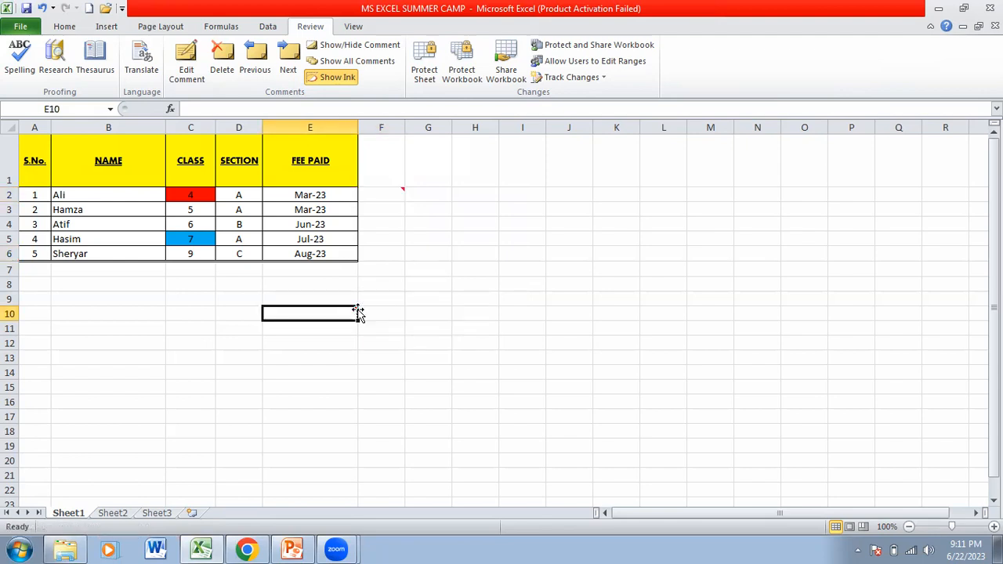
left_click(223, 61)
left_click(379, 198)
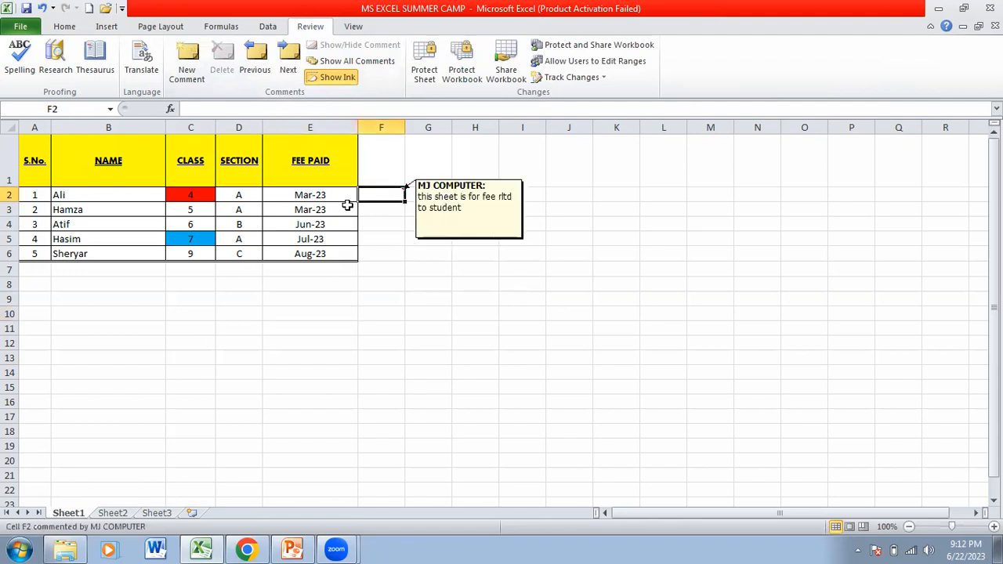
left_click(223, 57)
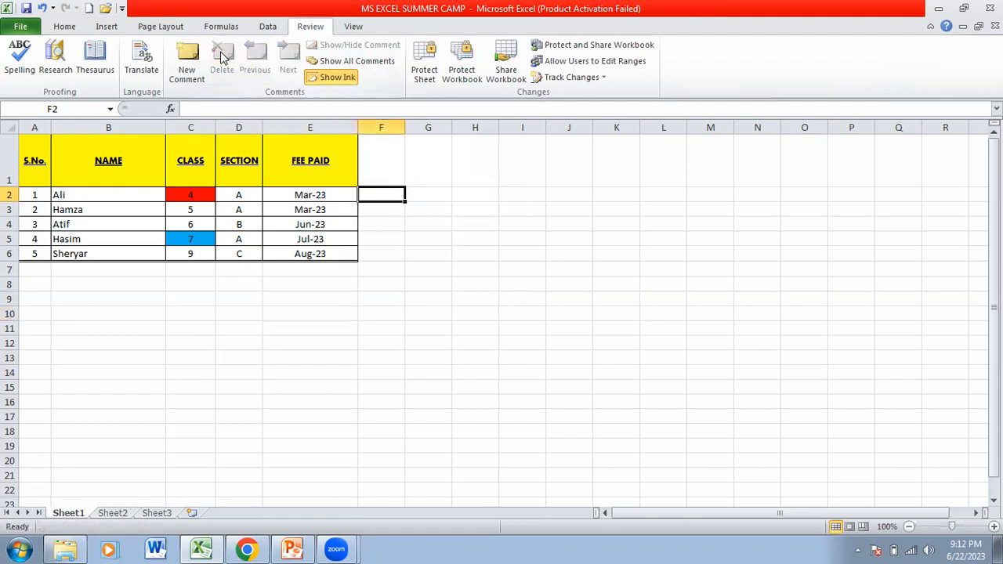
left_click(384, 243)
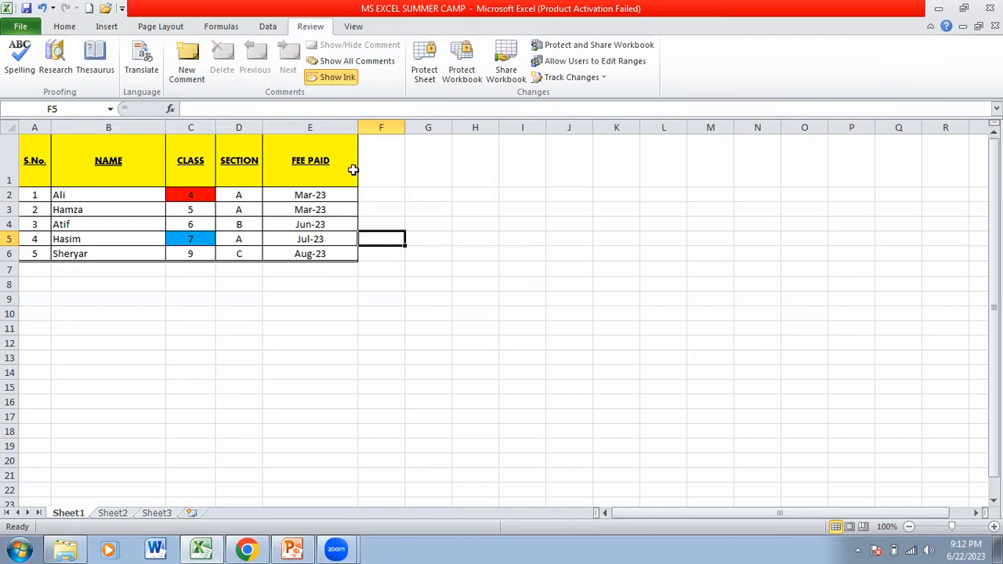
left_click(351, 30)
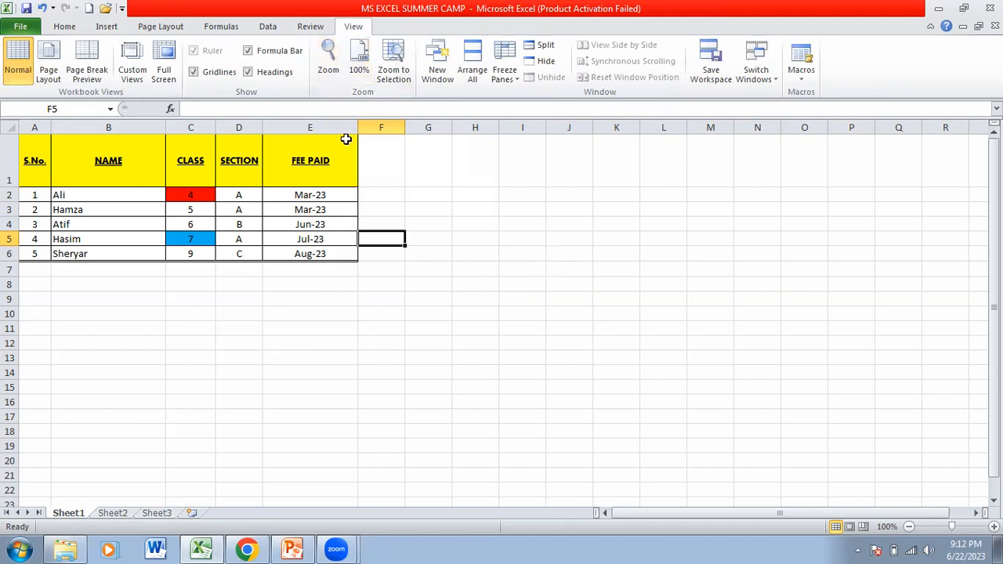
Step: Copy the student name in cell B2 and paste it into cell B7 below the table
left_click(66, 26)
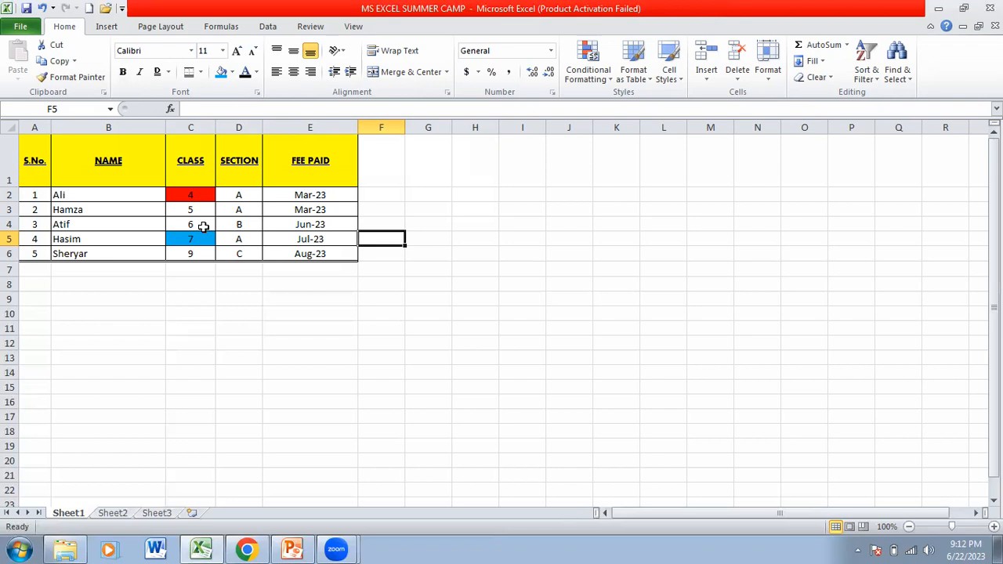
left_click(63, 197)
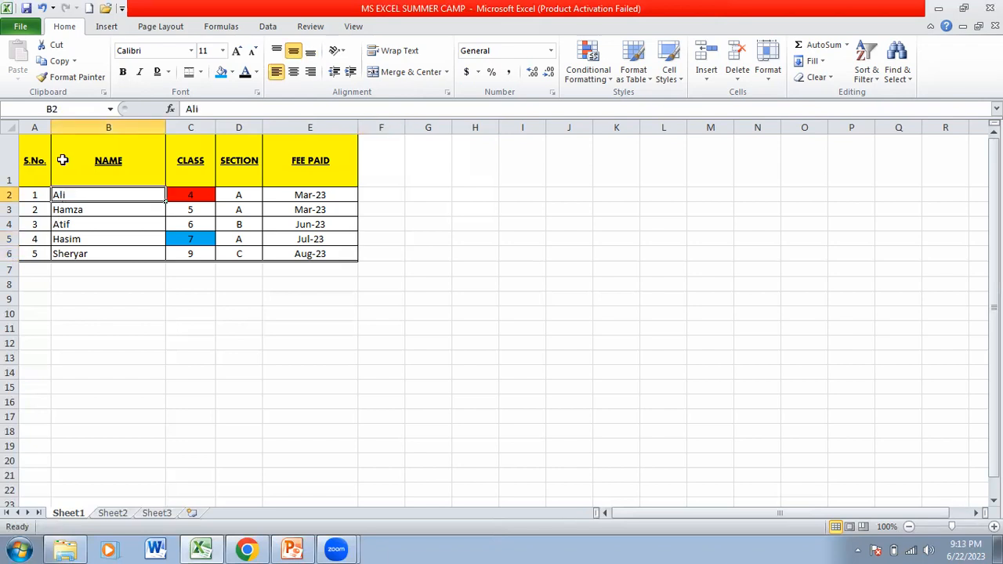
left_click(74, 62)
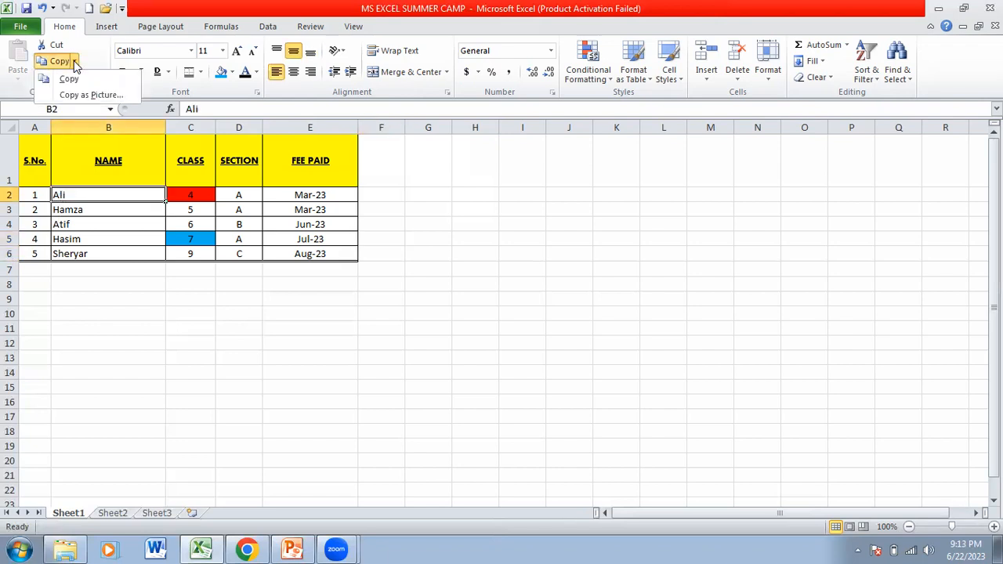
left_click(70, 78)
left_click(85, 270)
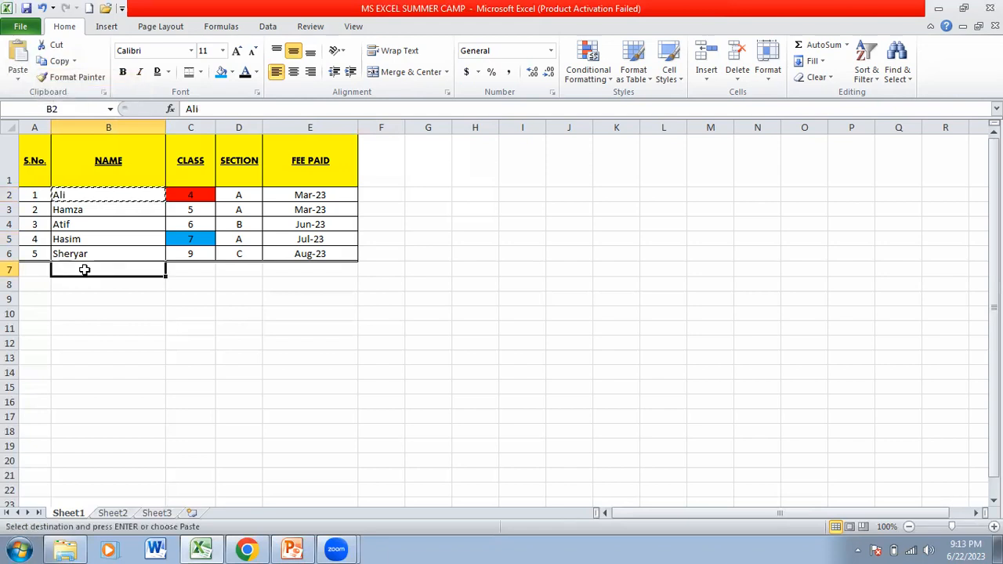
key("ctrl+v")
left_click(99, 325)
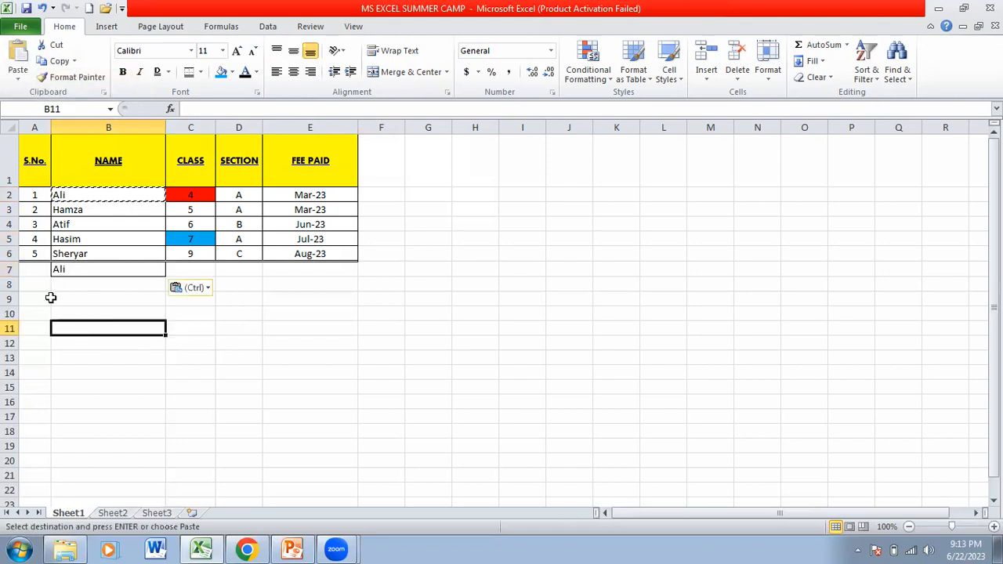
Step: Apply All Borders to the new table row, cells A7 to E7
left_click_drag(33, 273, 286, 270)
left_click(201, 72)
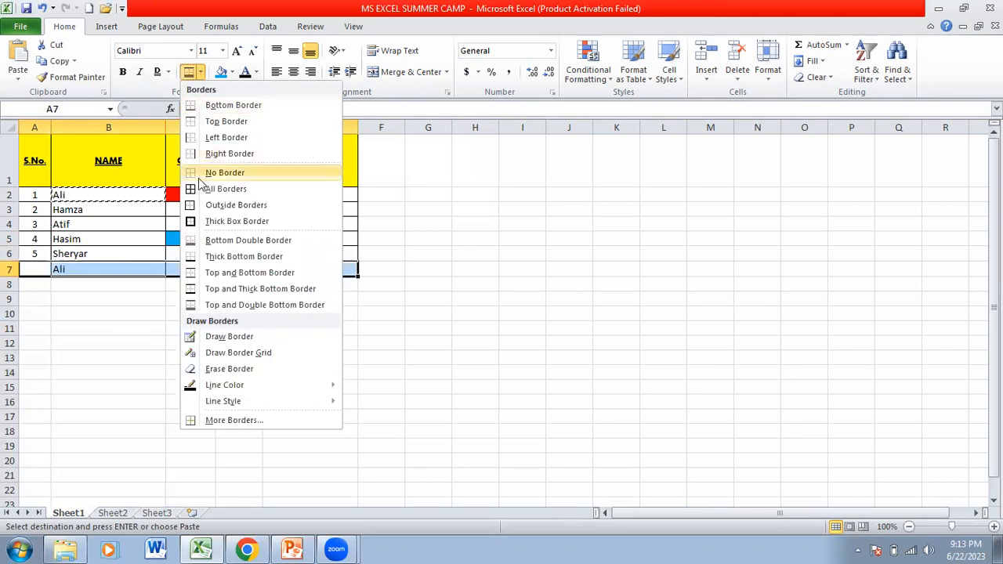
left_click(226, 189)
left_click(280, 403)
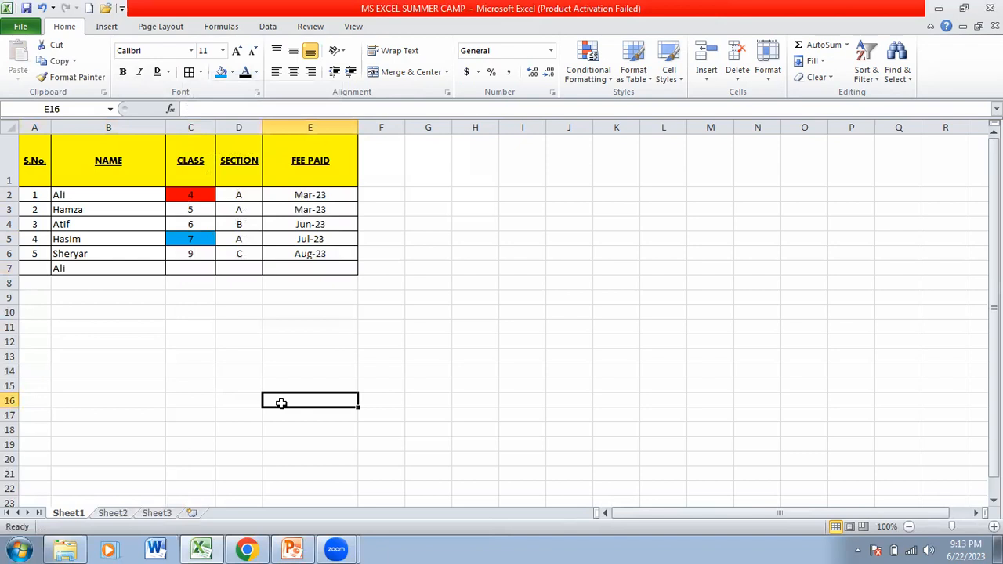
Step: Select the whole fee table from the S.No. header in A1 through E7
left_click(452, 541)
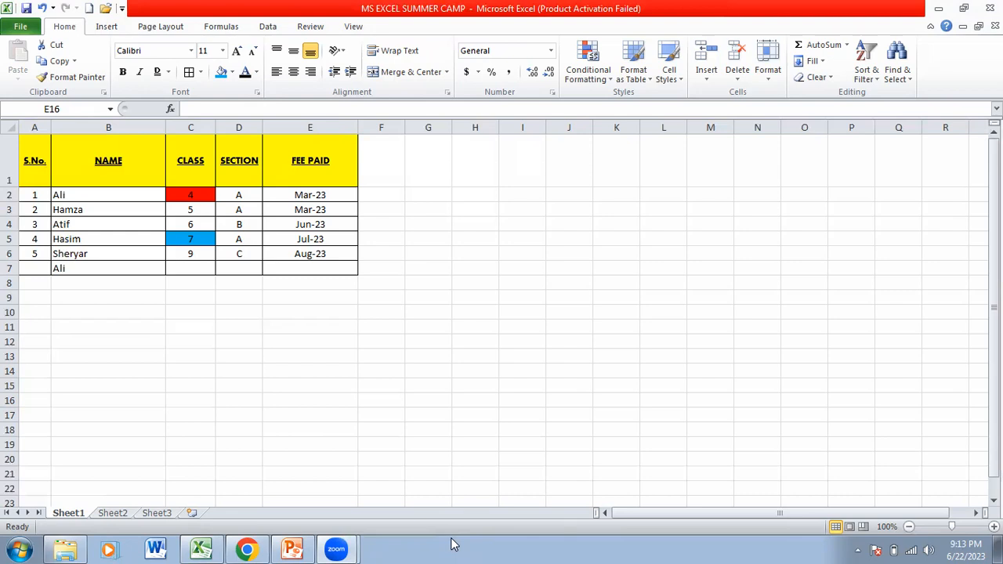
left_click(225, 205)
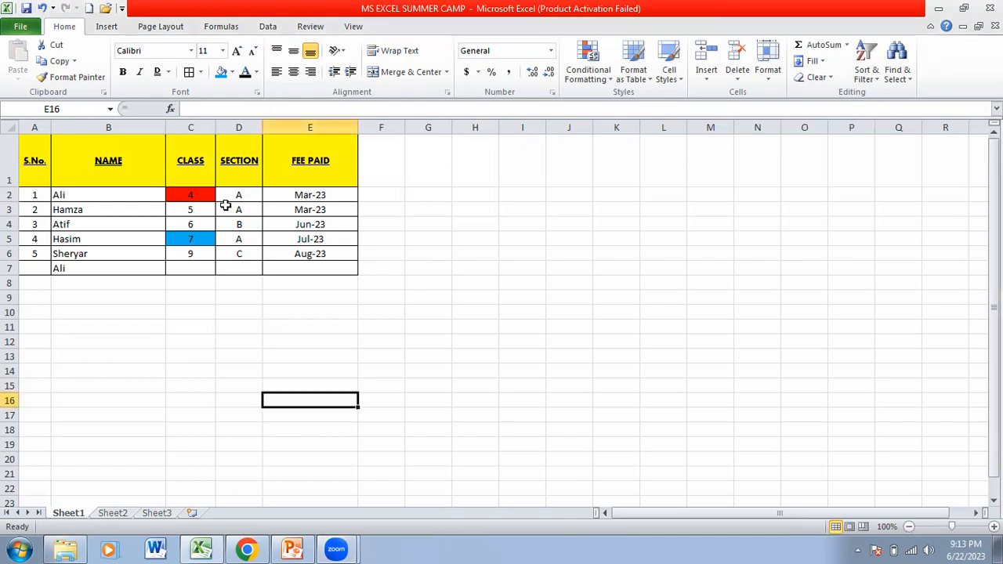
left_click_drag(28, 159, 345, 247)
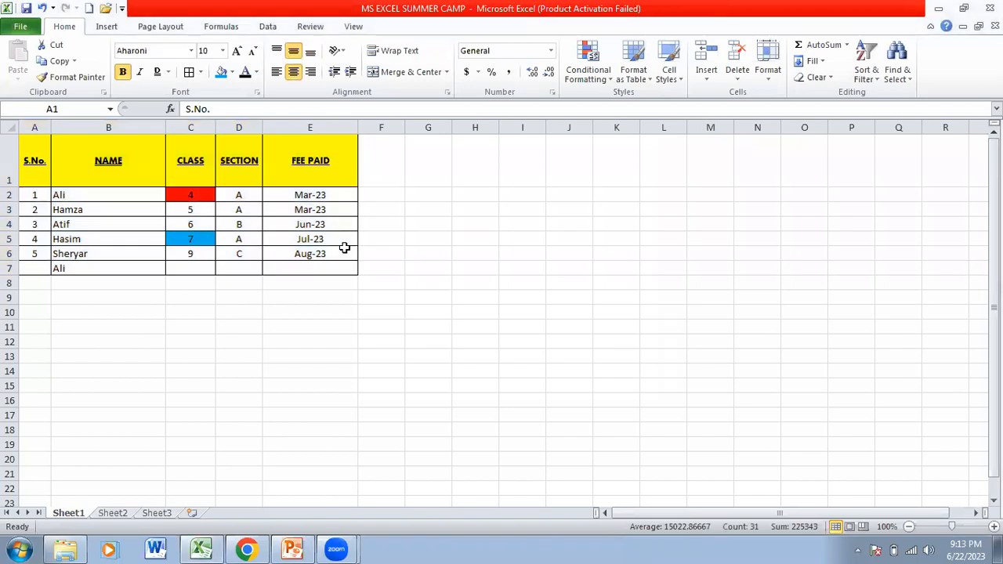
left_click(28, 165)
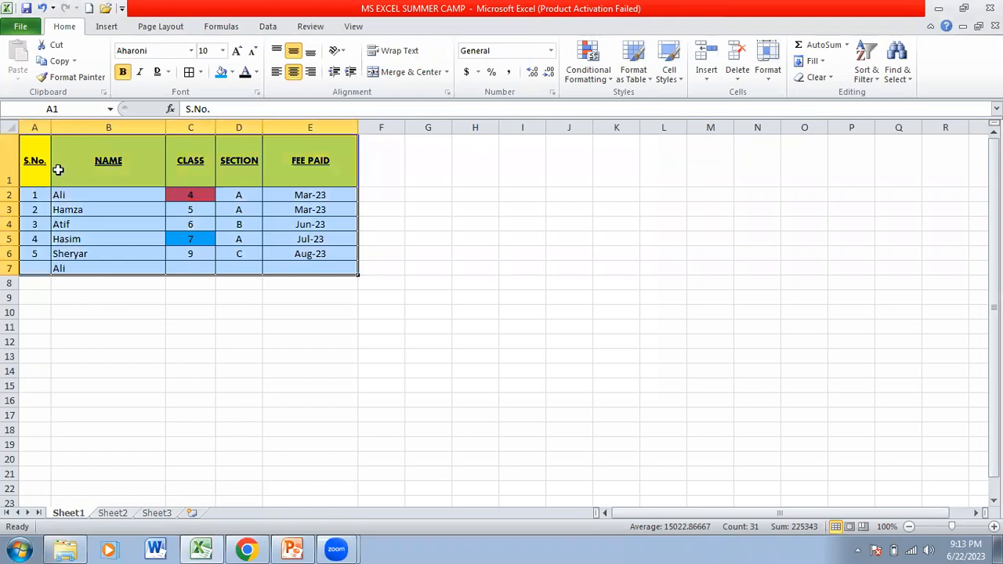